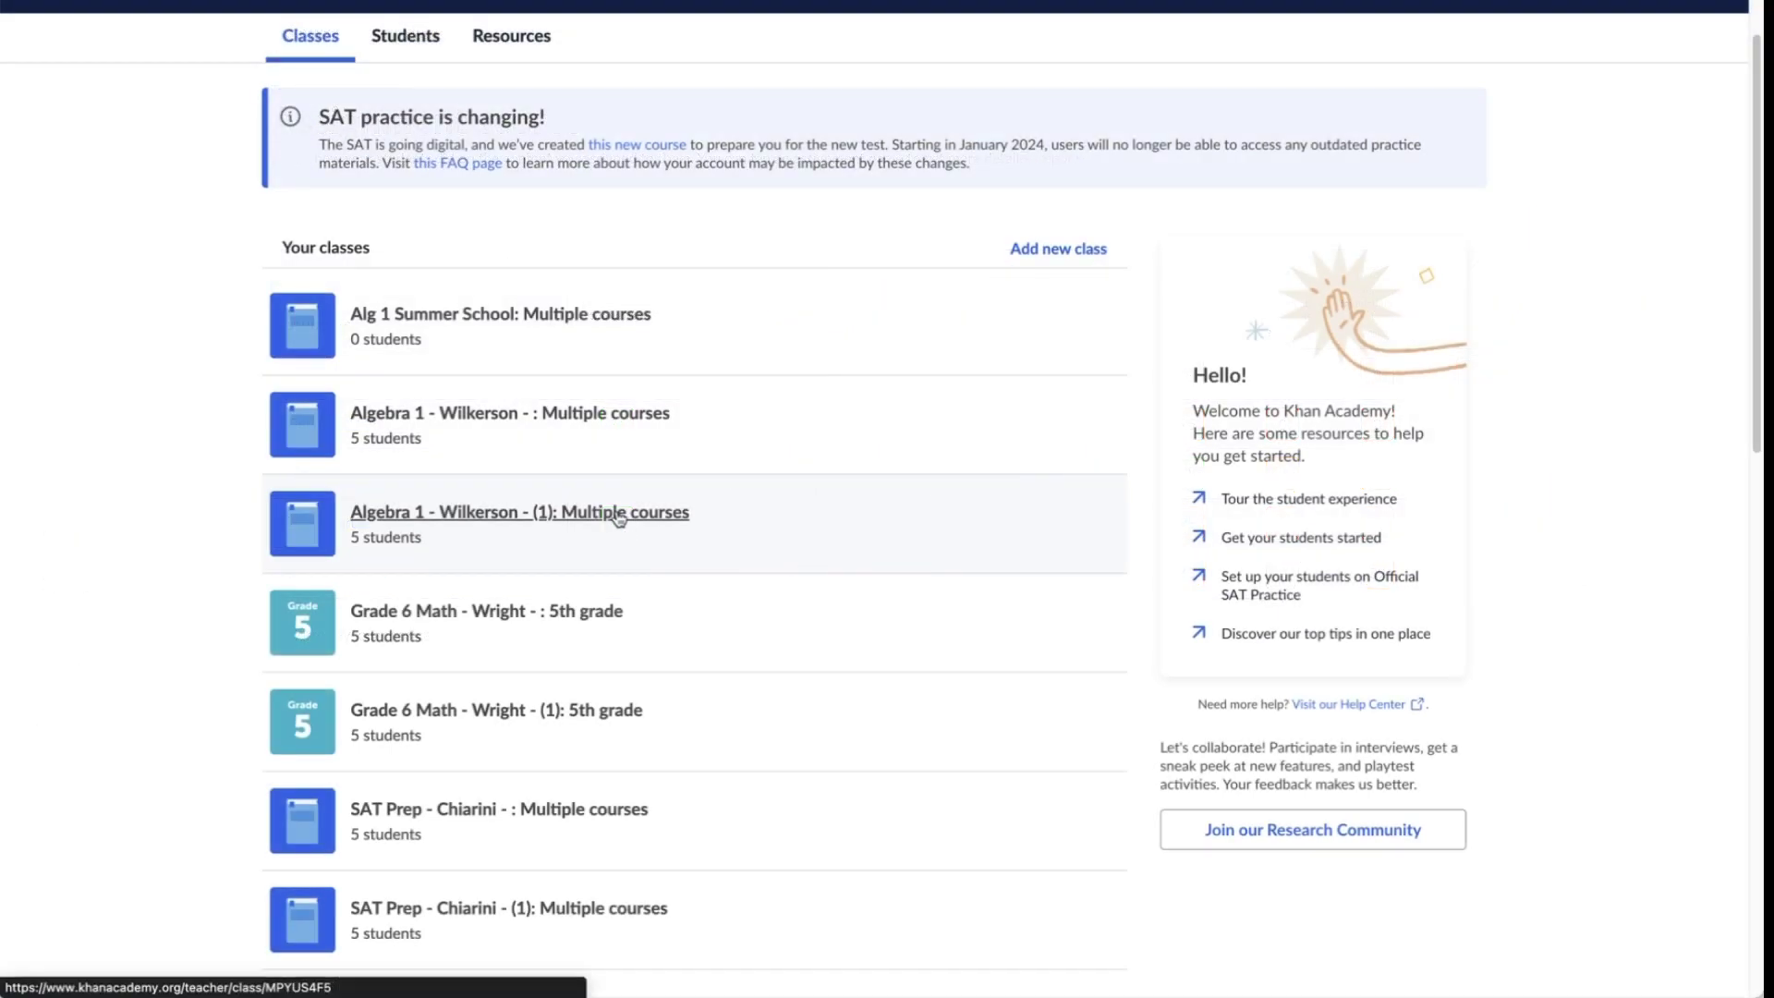
Open the Algebra 1 (1) class roster and expand Assignments in the sidebar
left_click(618, 513)
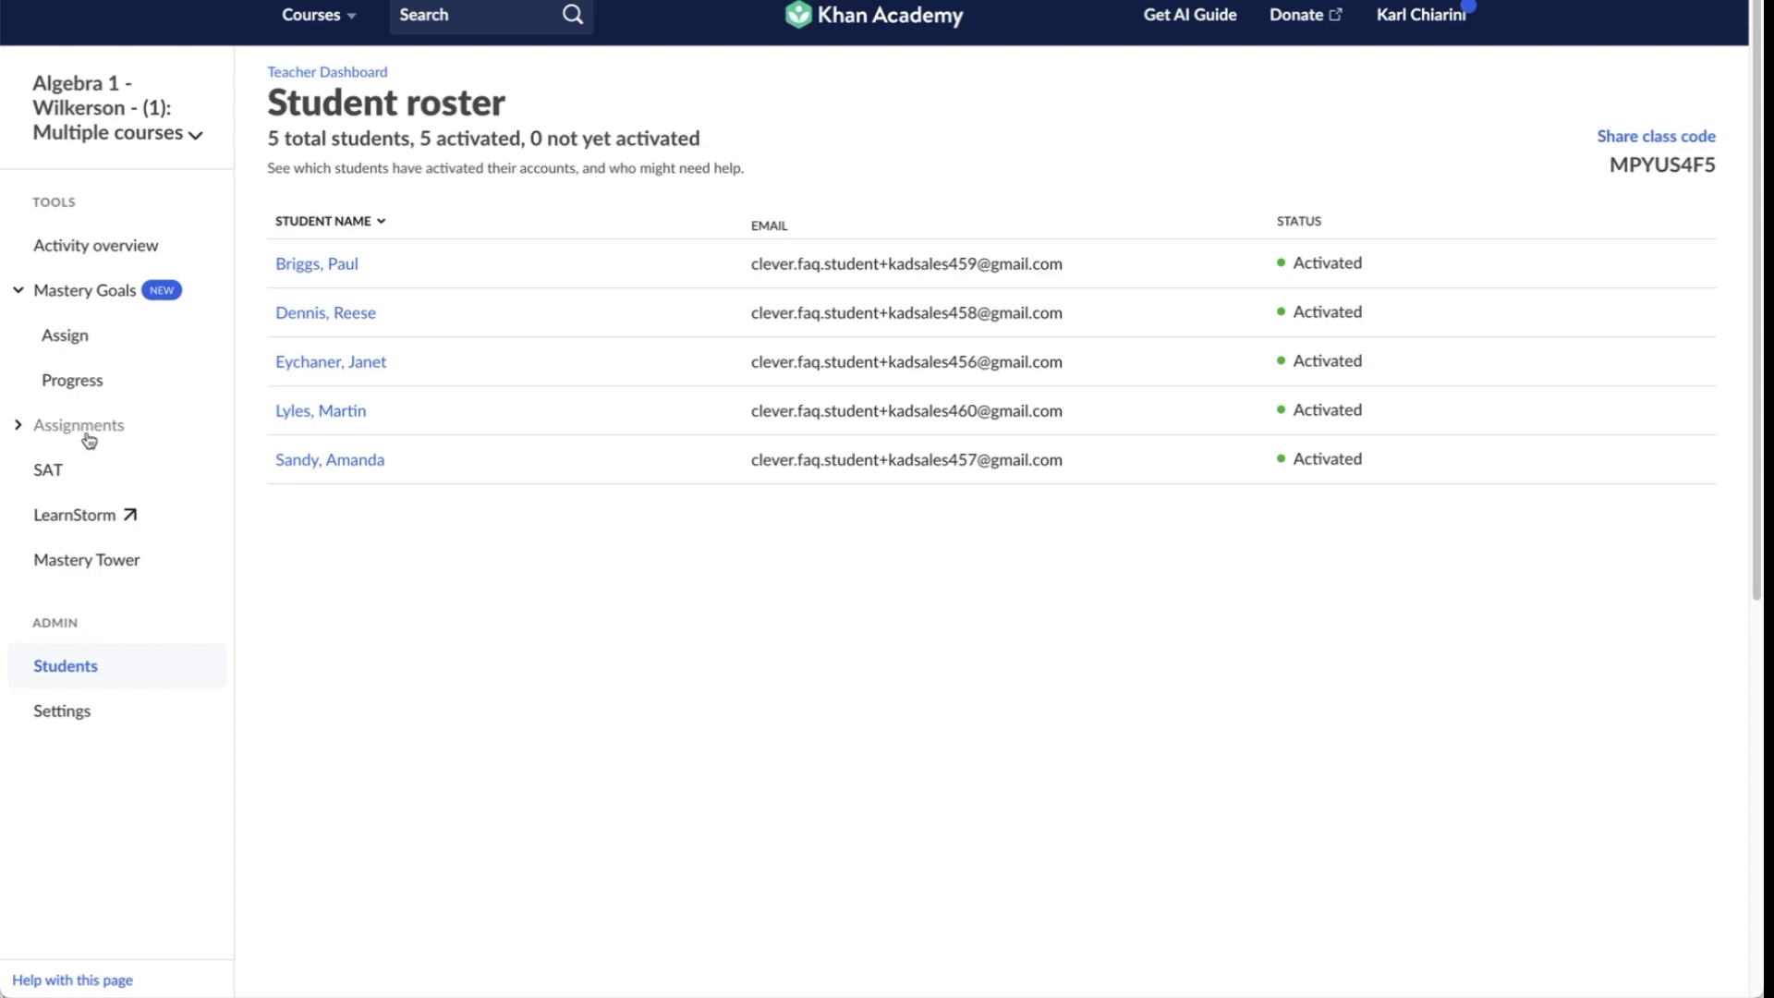
left_click(22, 435)
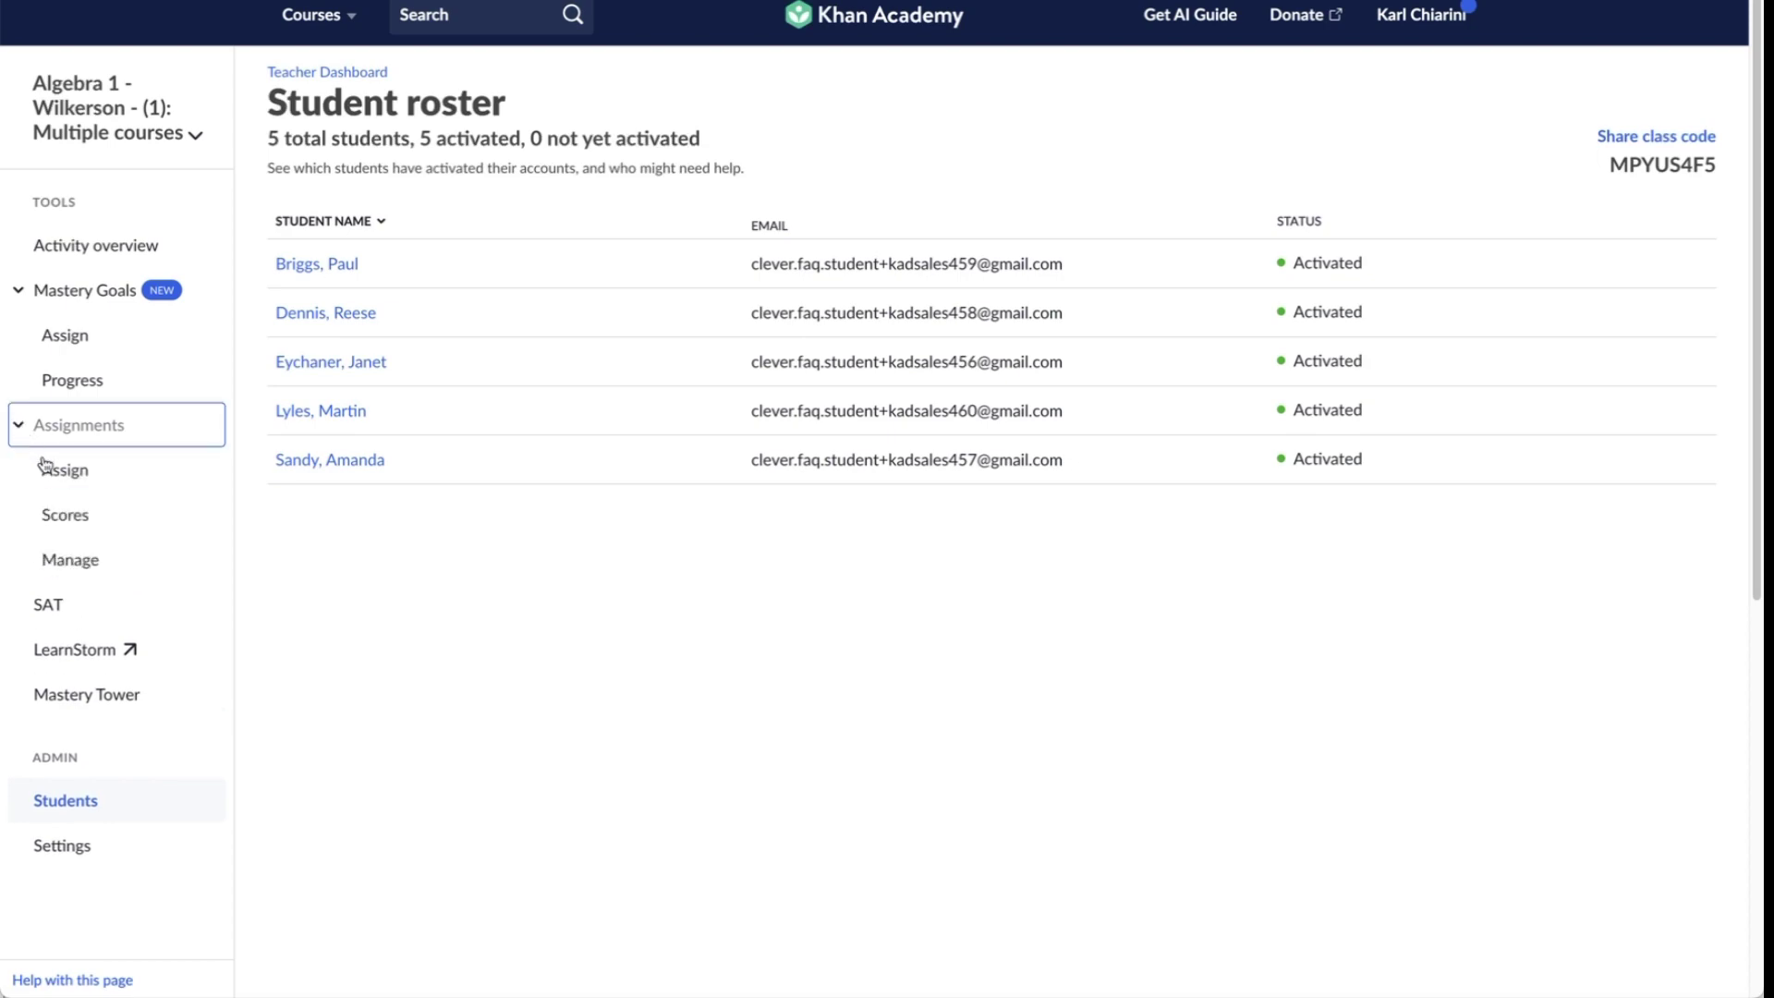
View all students' assignment scores, then open the Combining like terms with negative coefficients report
left_click(65, 514)
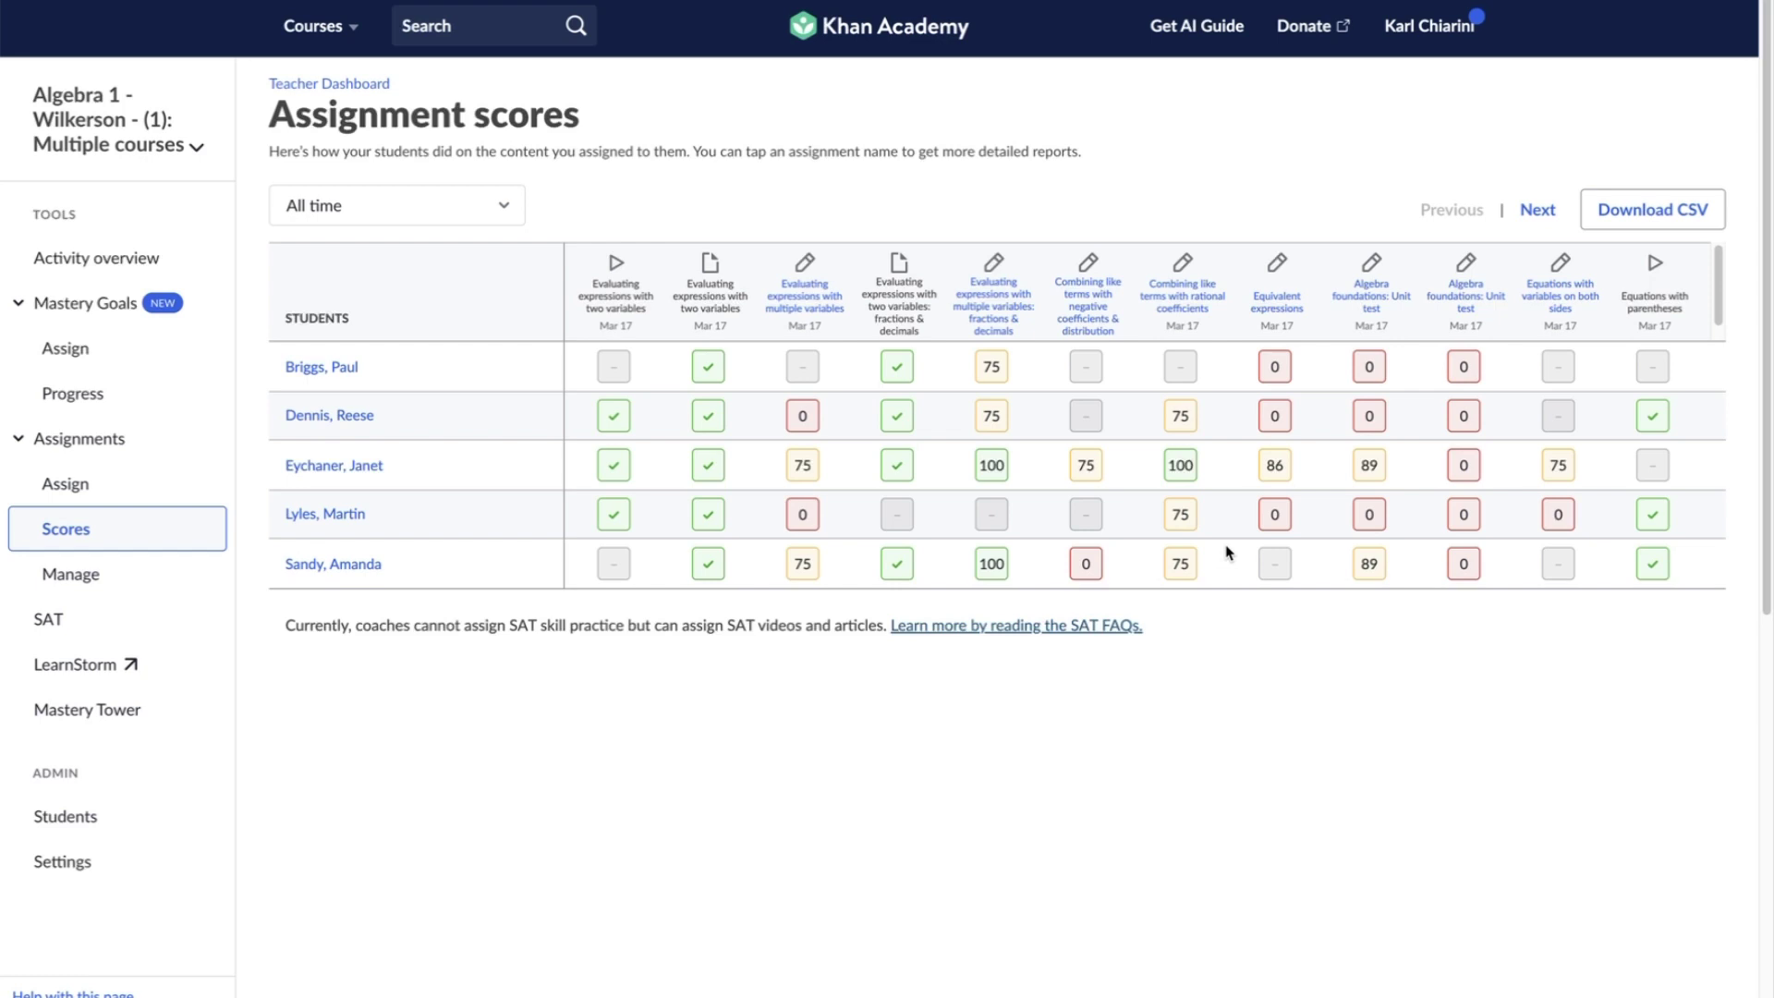
left_click(1089, 324)
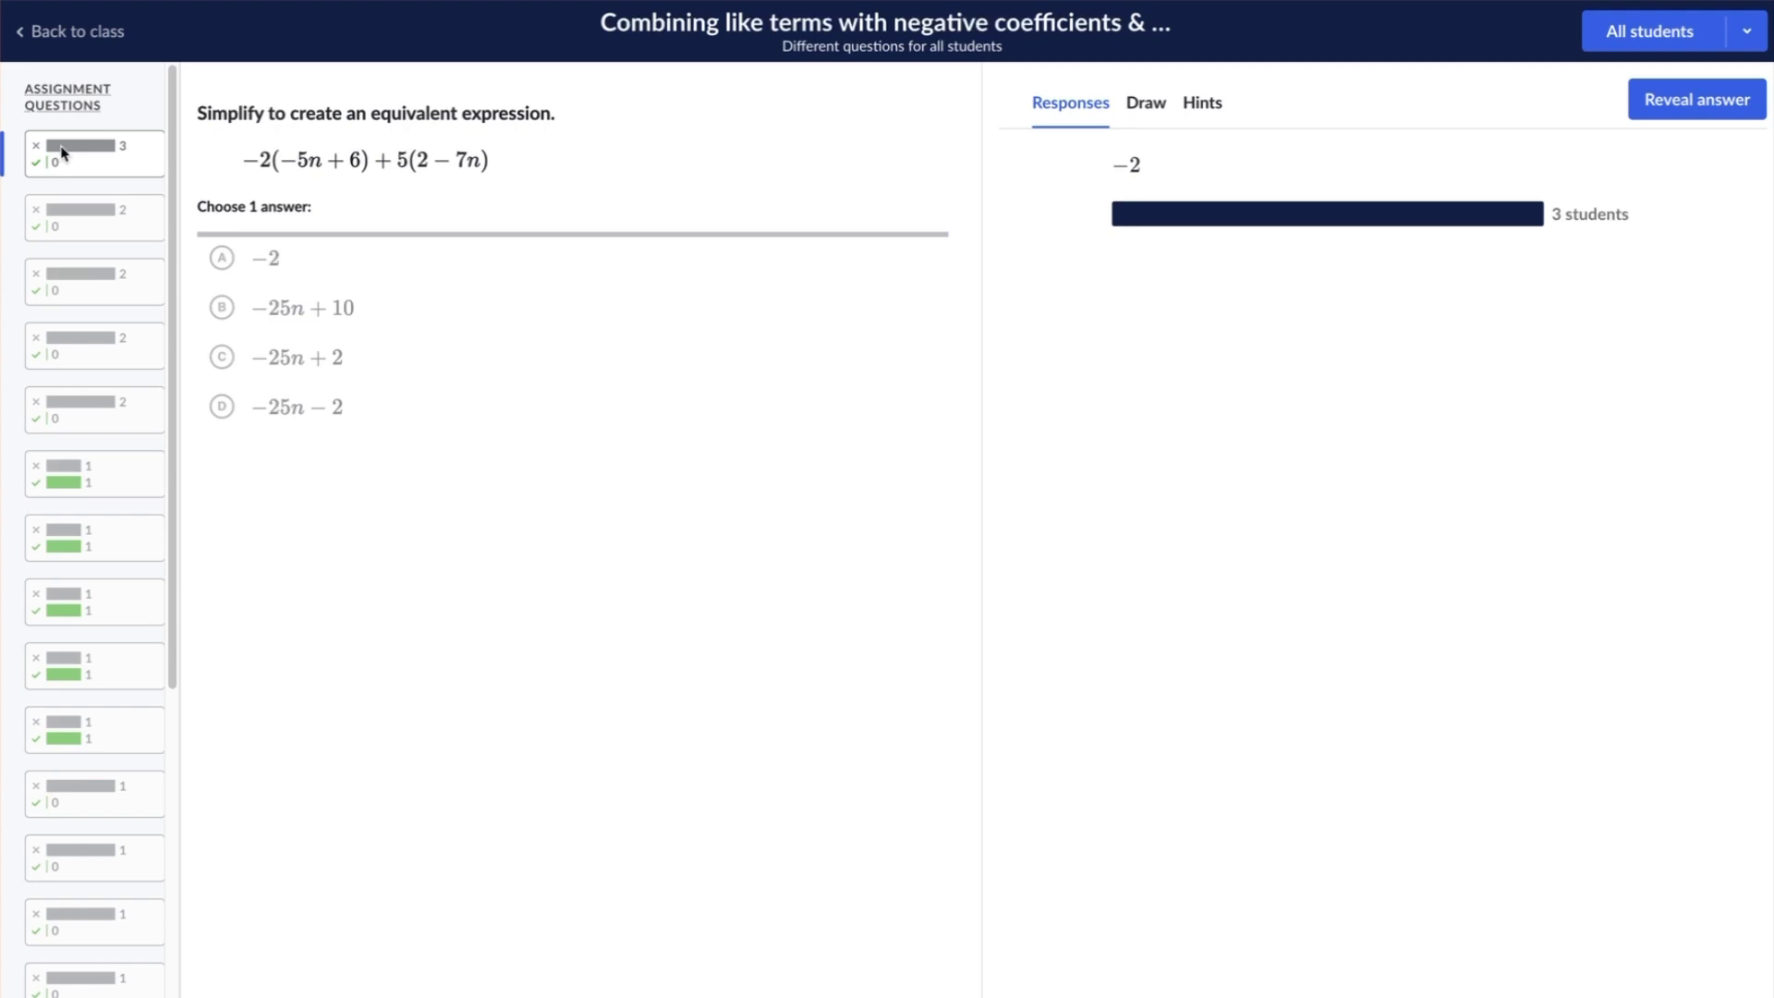
Review responses for questions two to four, then return to −2(−5n+6)+5(2−7n) and scroll its answers
left_click(57, 209)
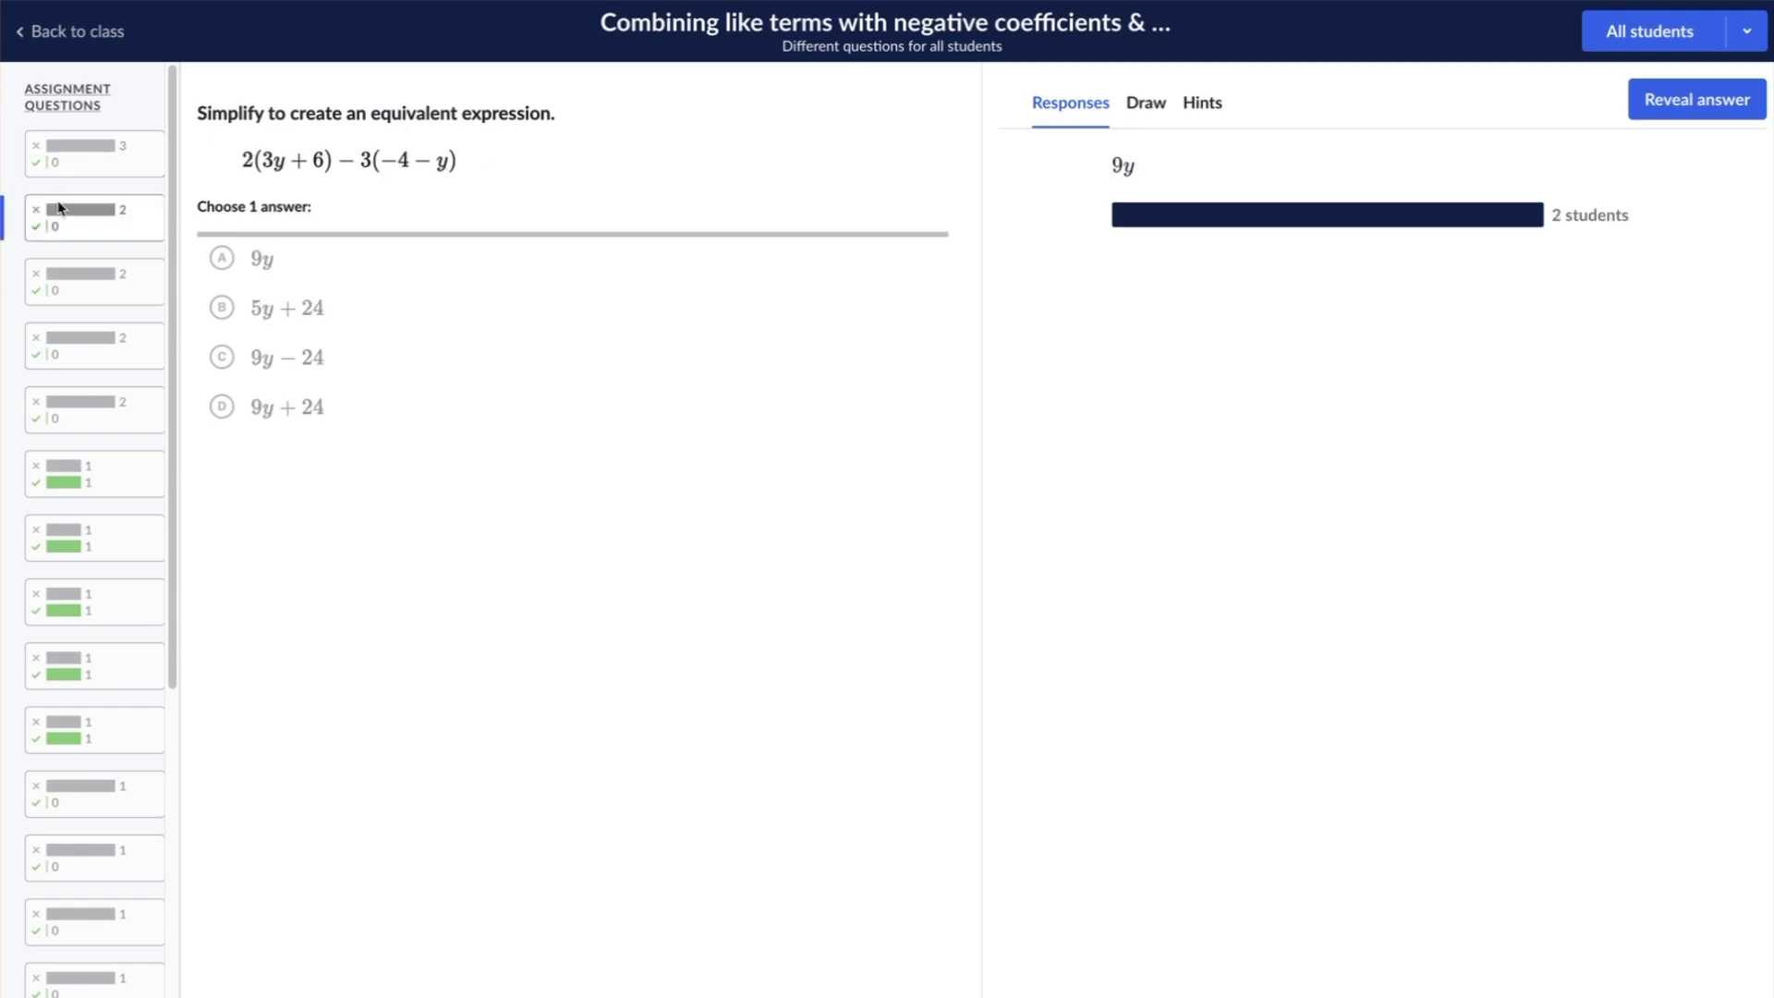
left_click(72, 274)
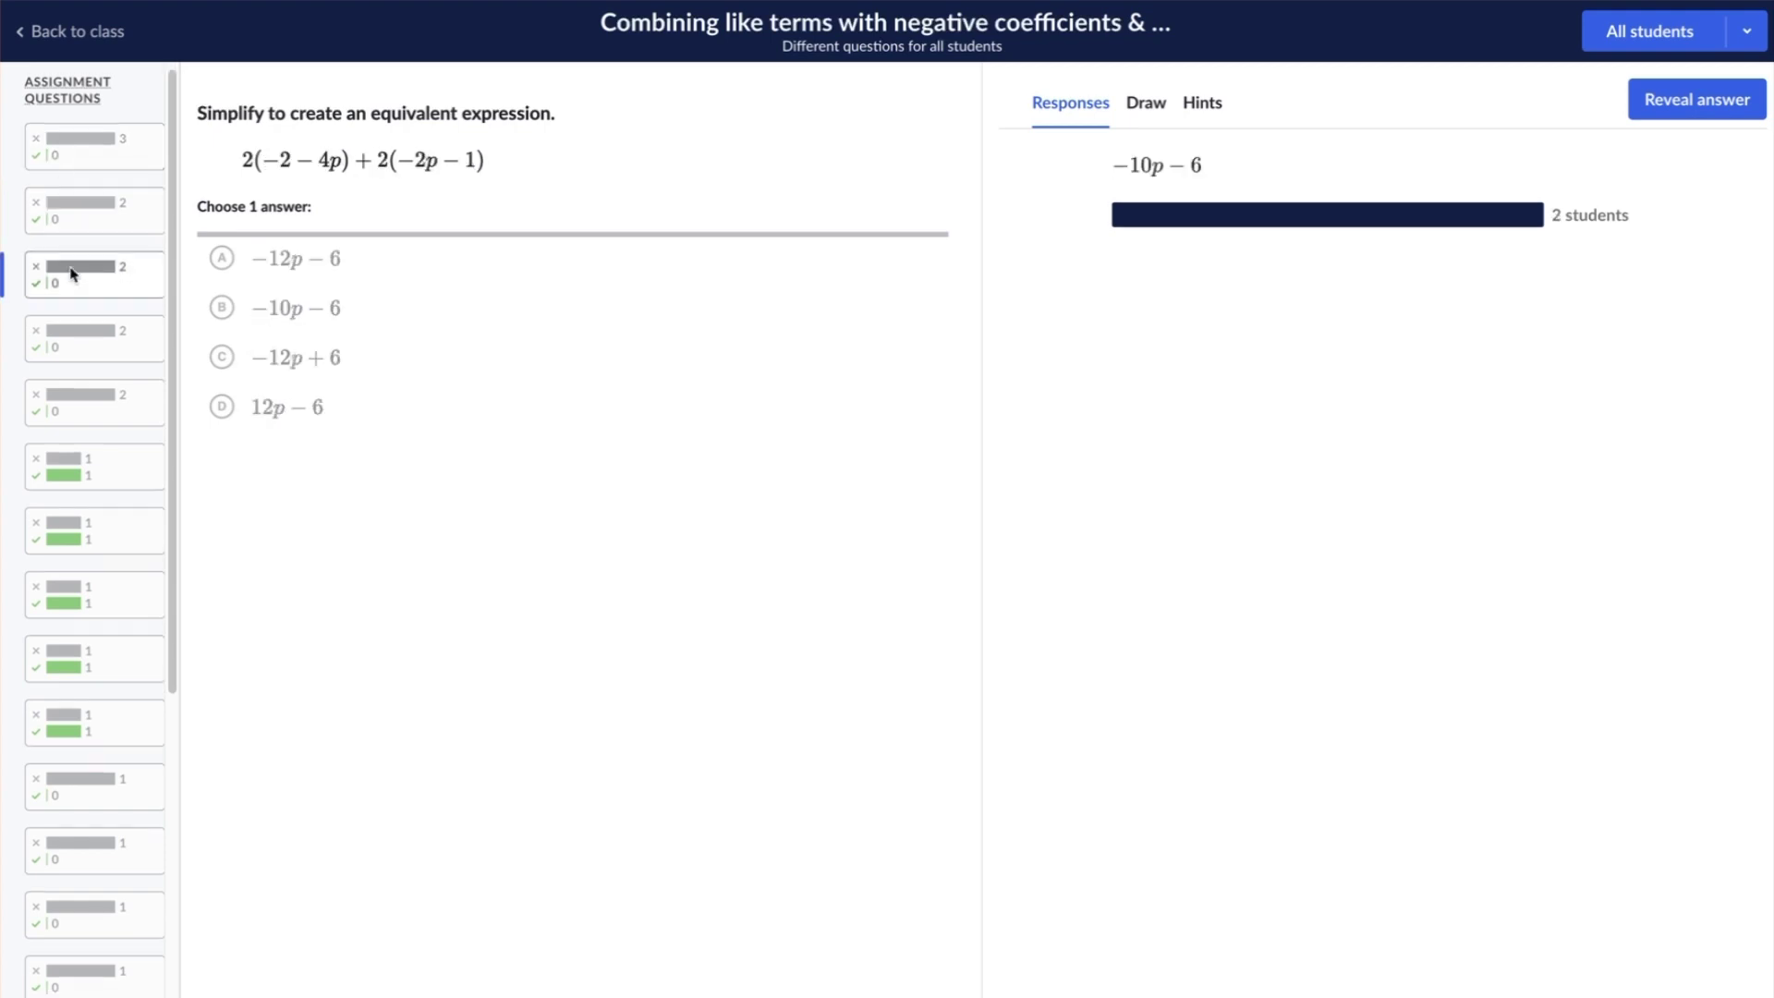
left_click(79, 327)
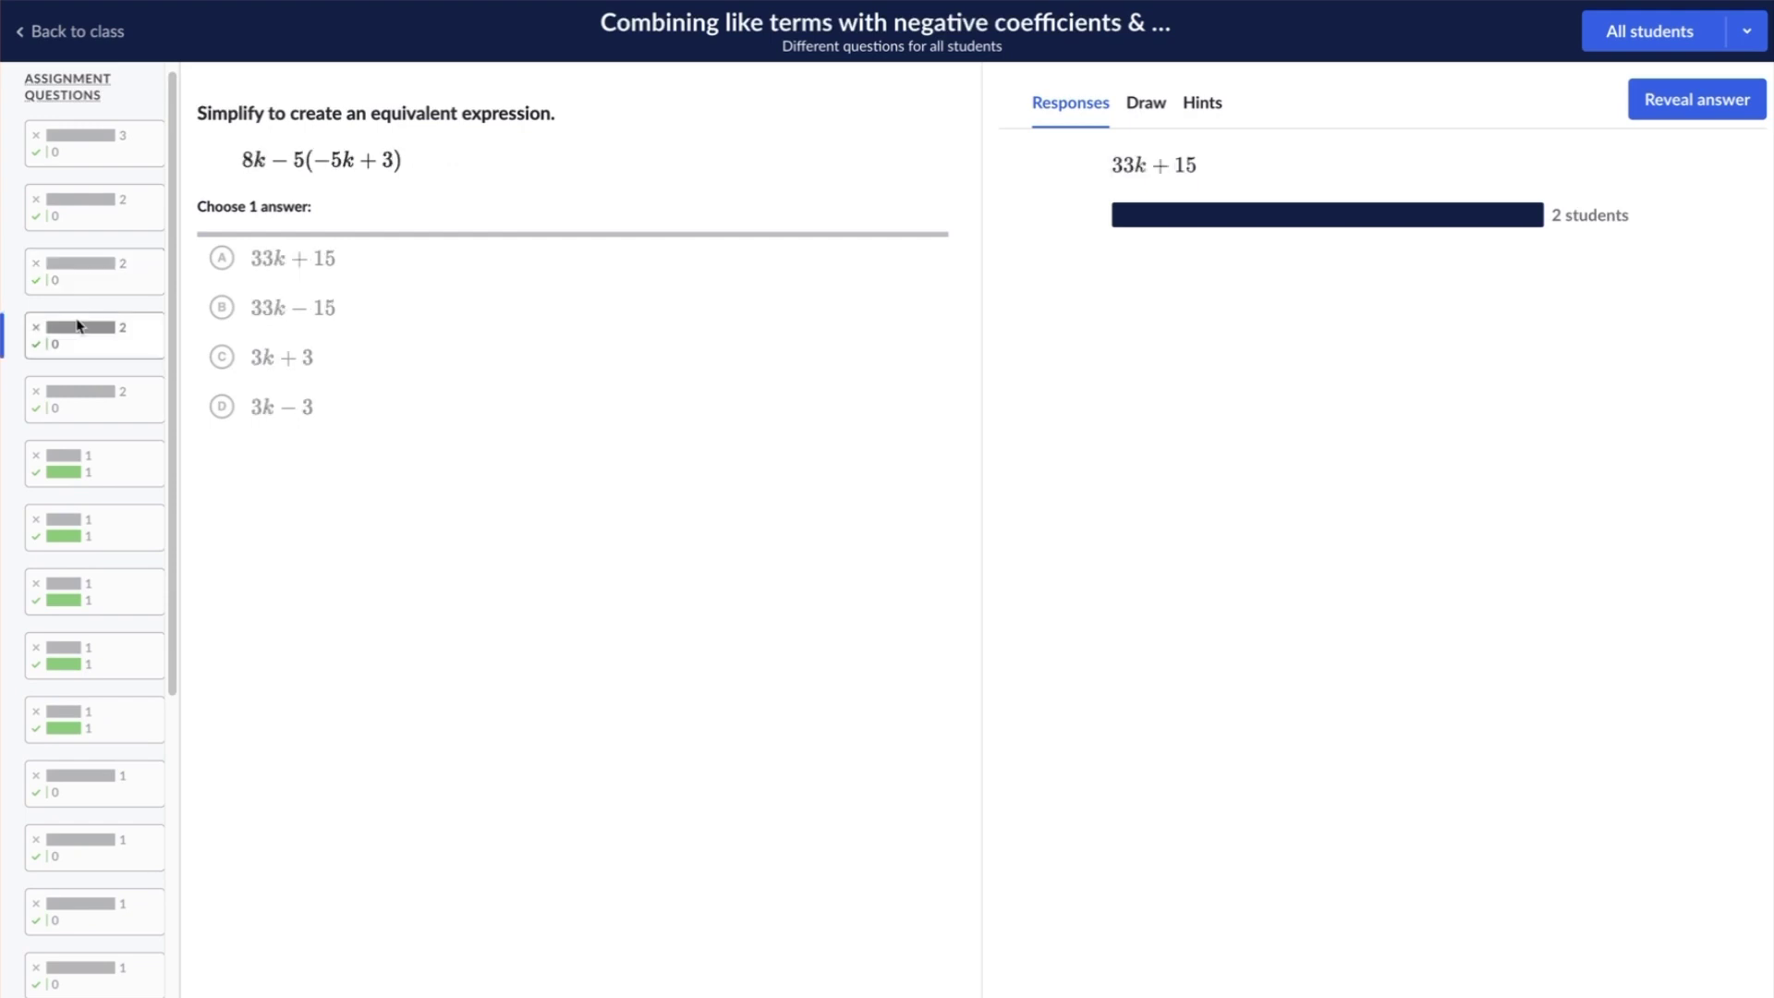
left_click(76, 134)
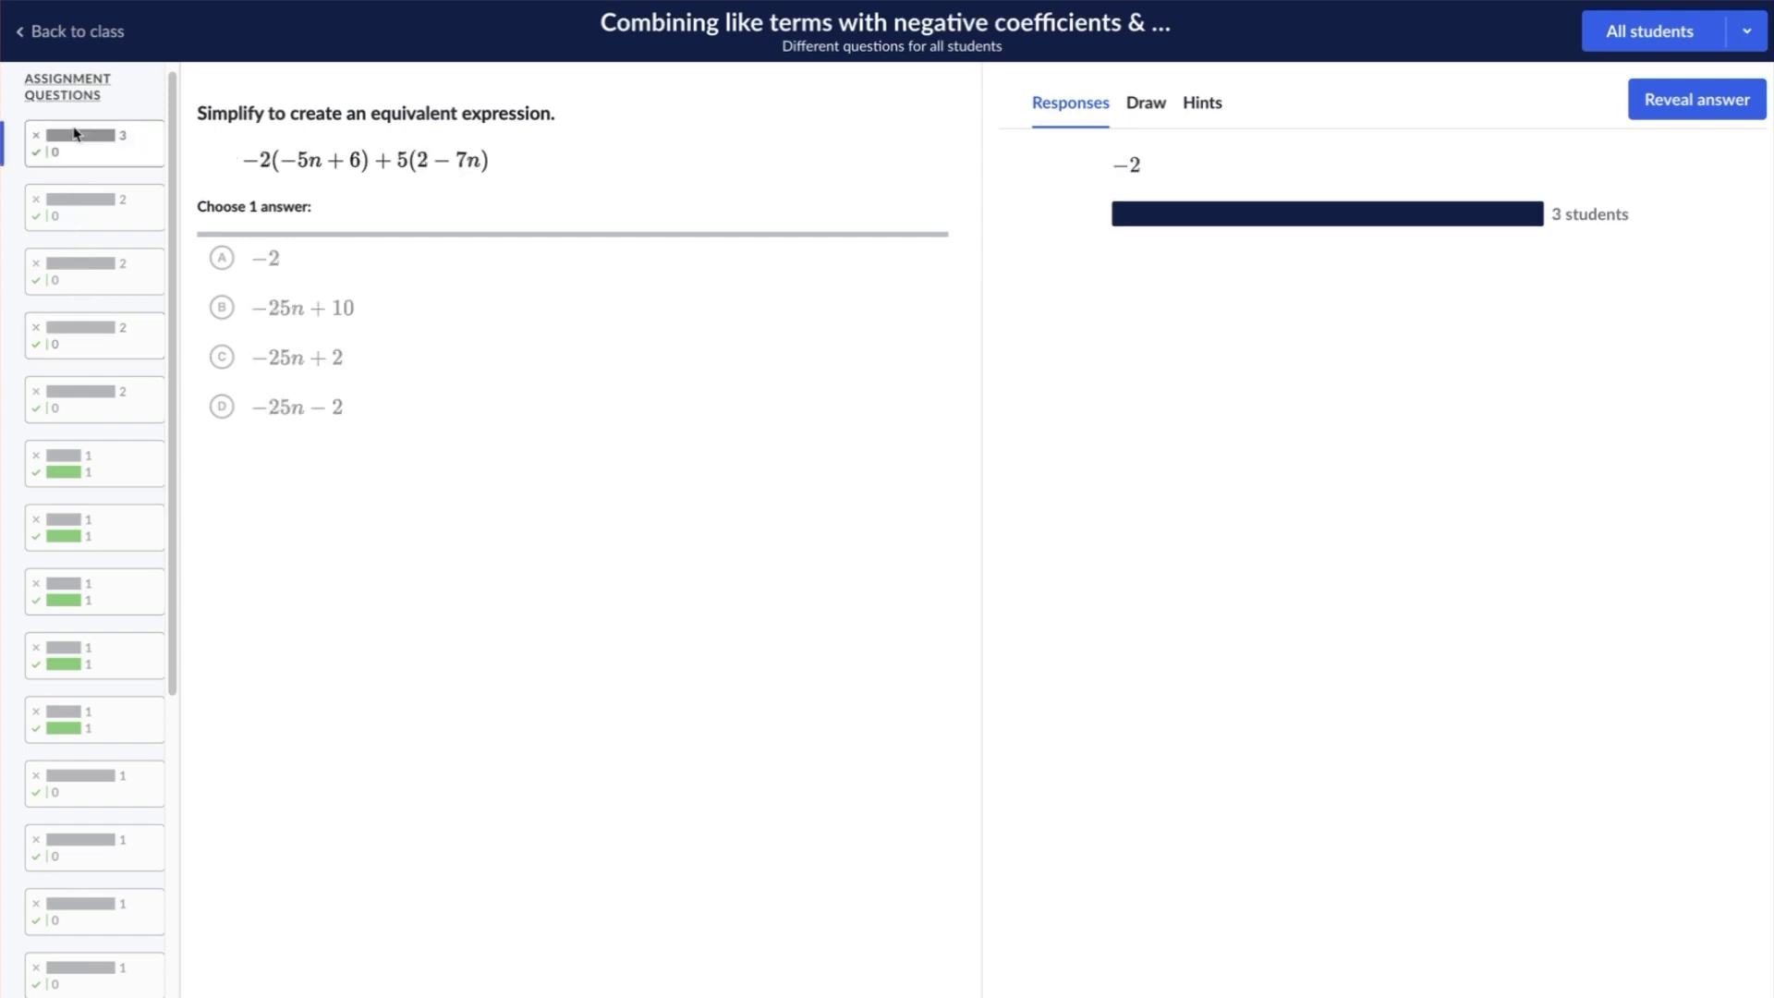
scroll(76, 137, "down", 3)
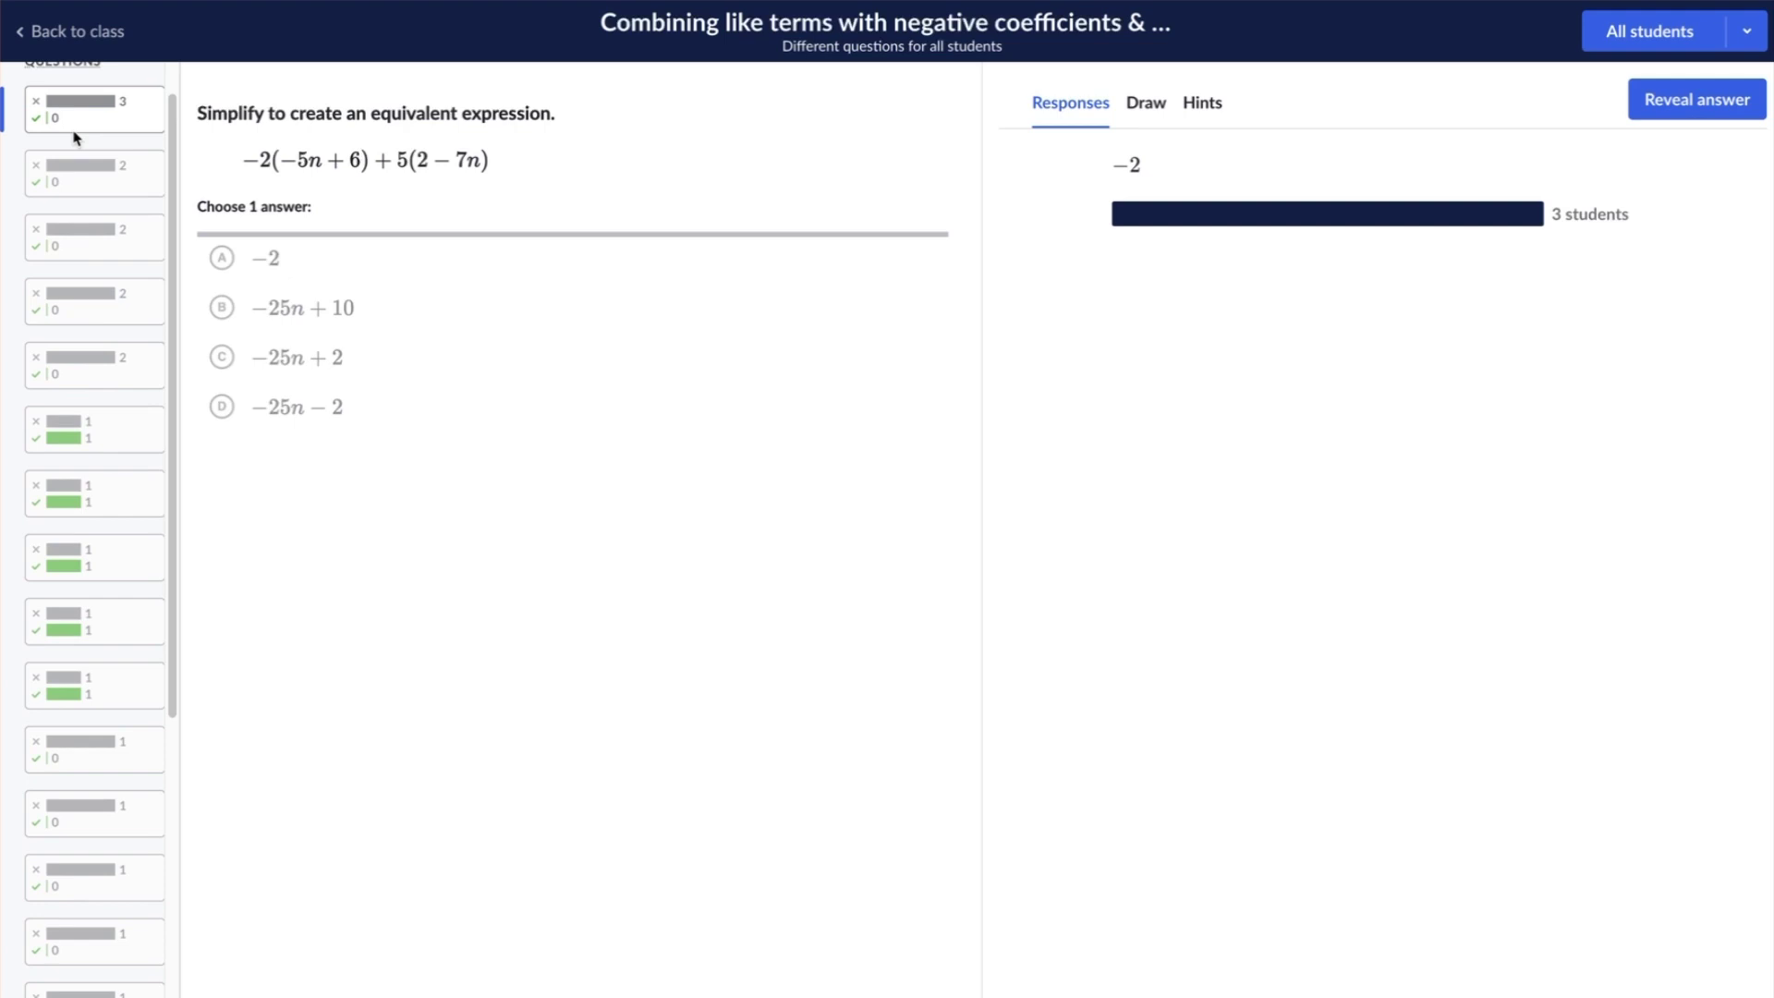
scroll(76, 139, "down", 3)
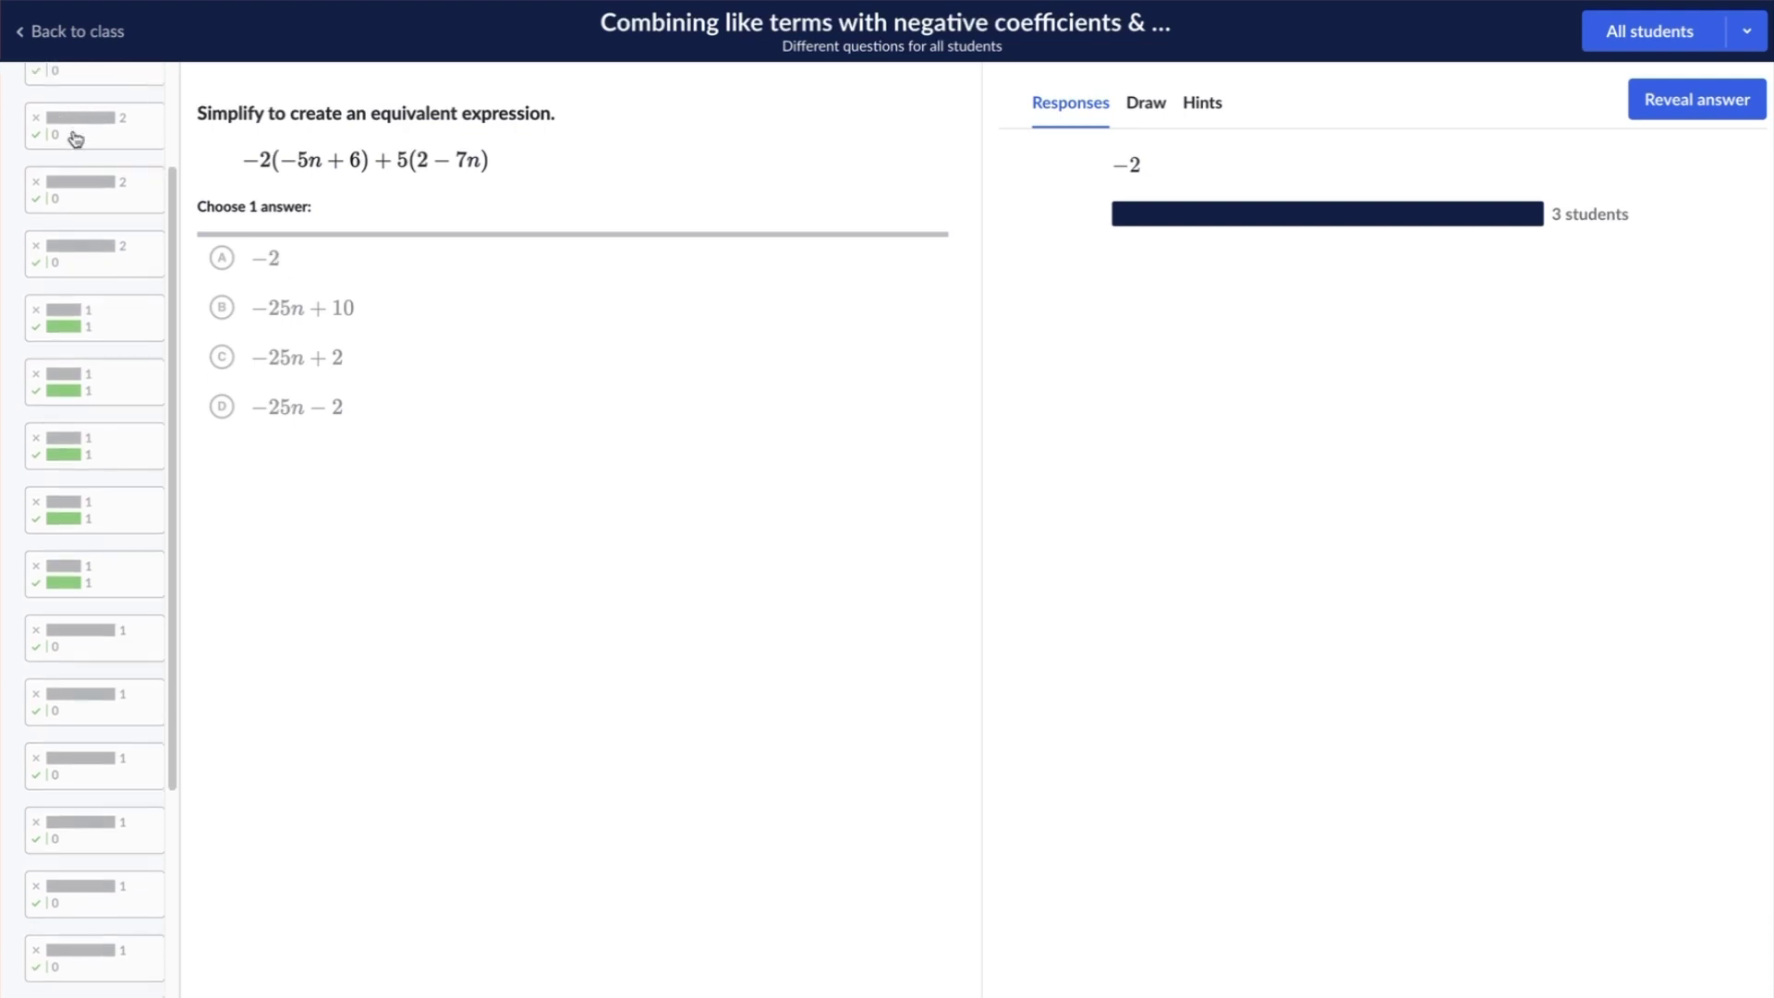
scroll(75, 138, "down", 3)
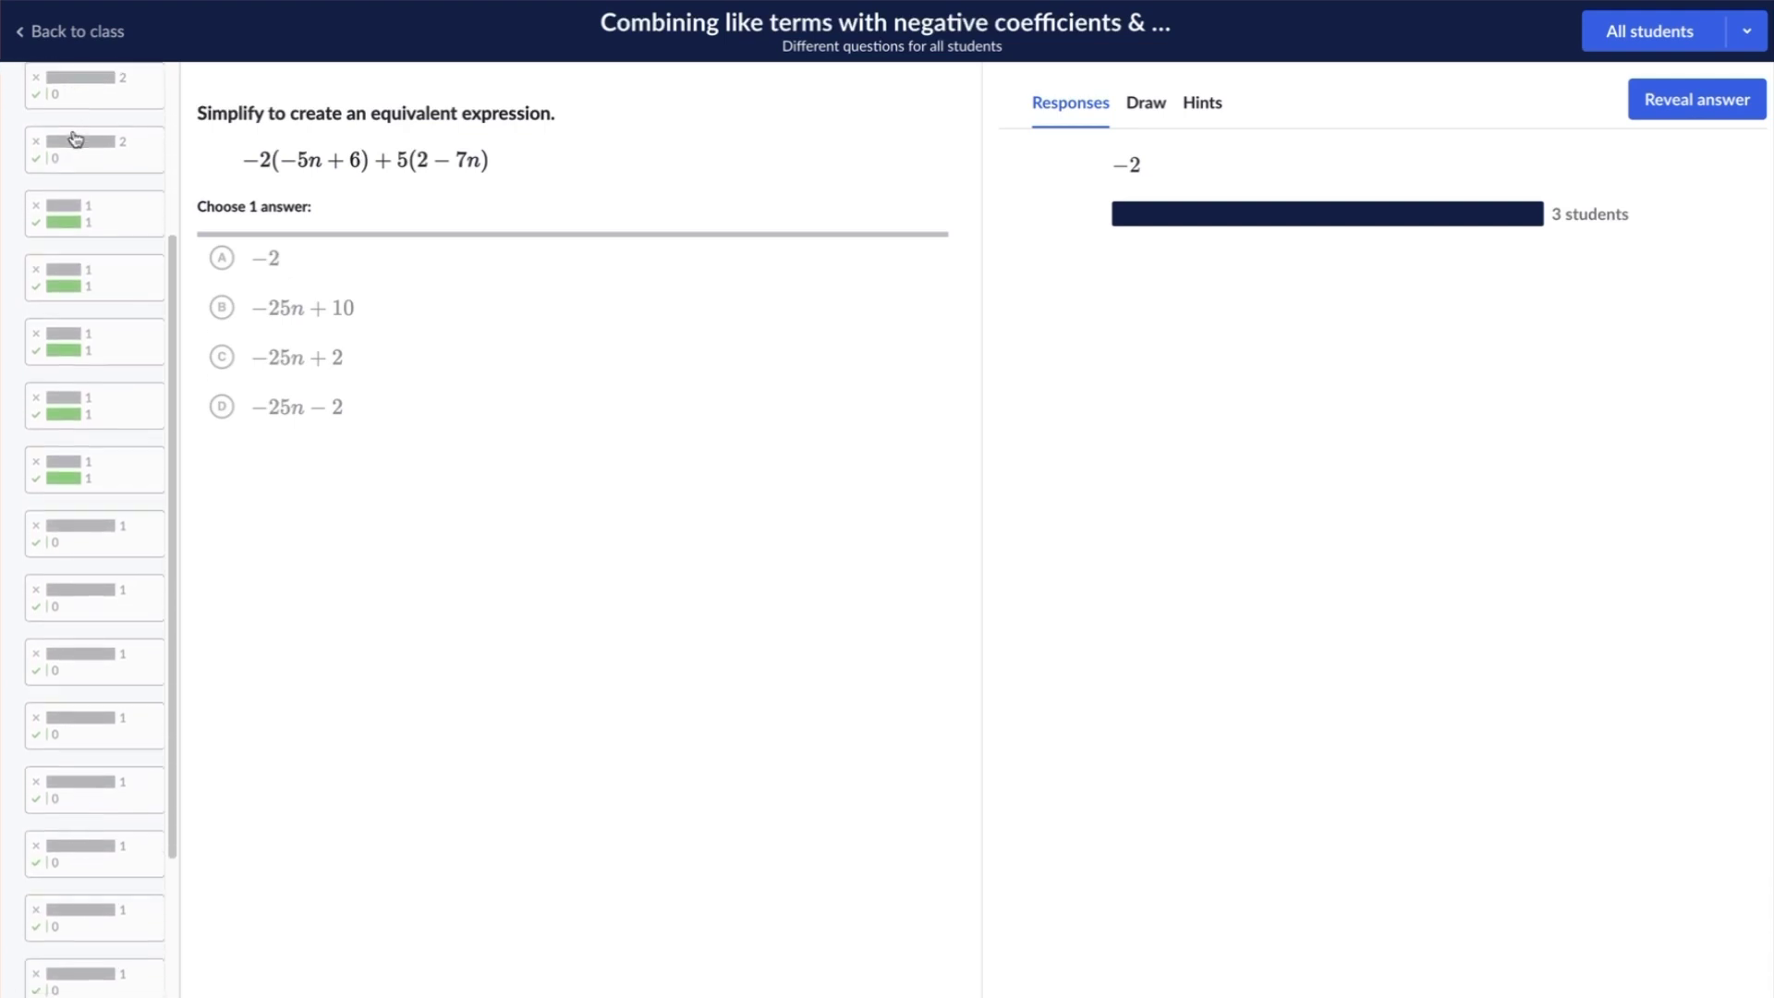
scroll(75, 139, "down", 3)
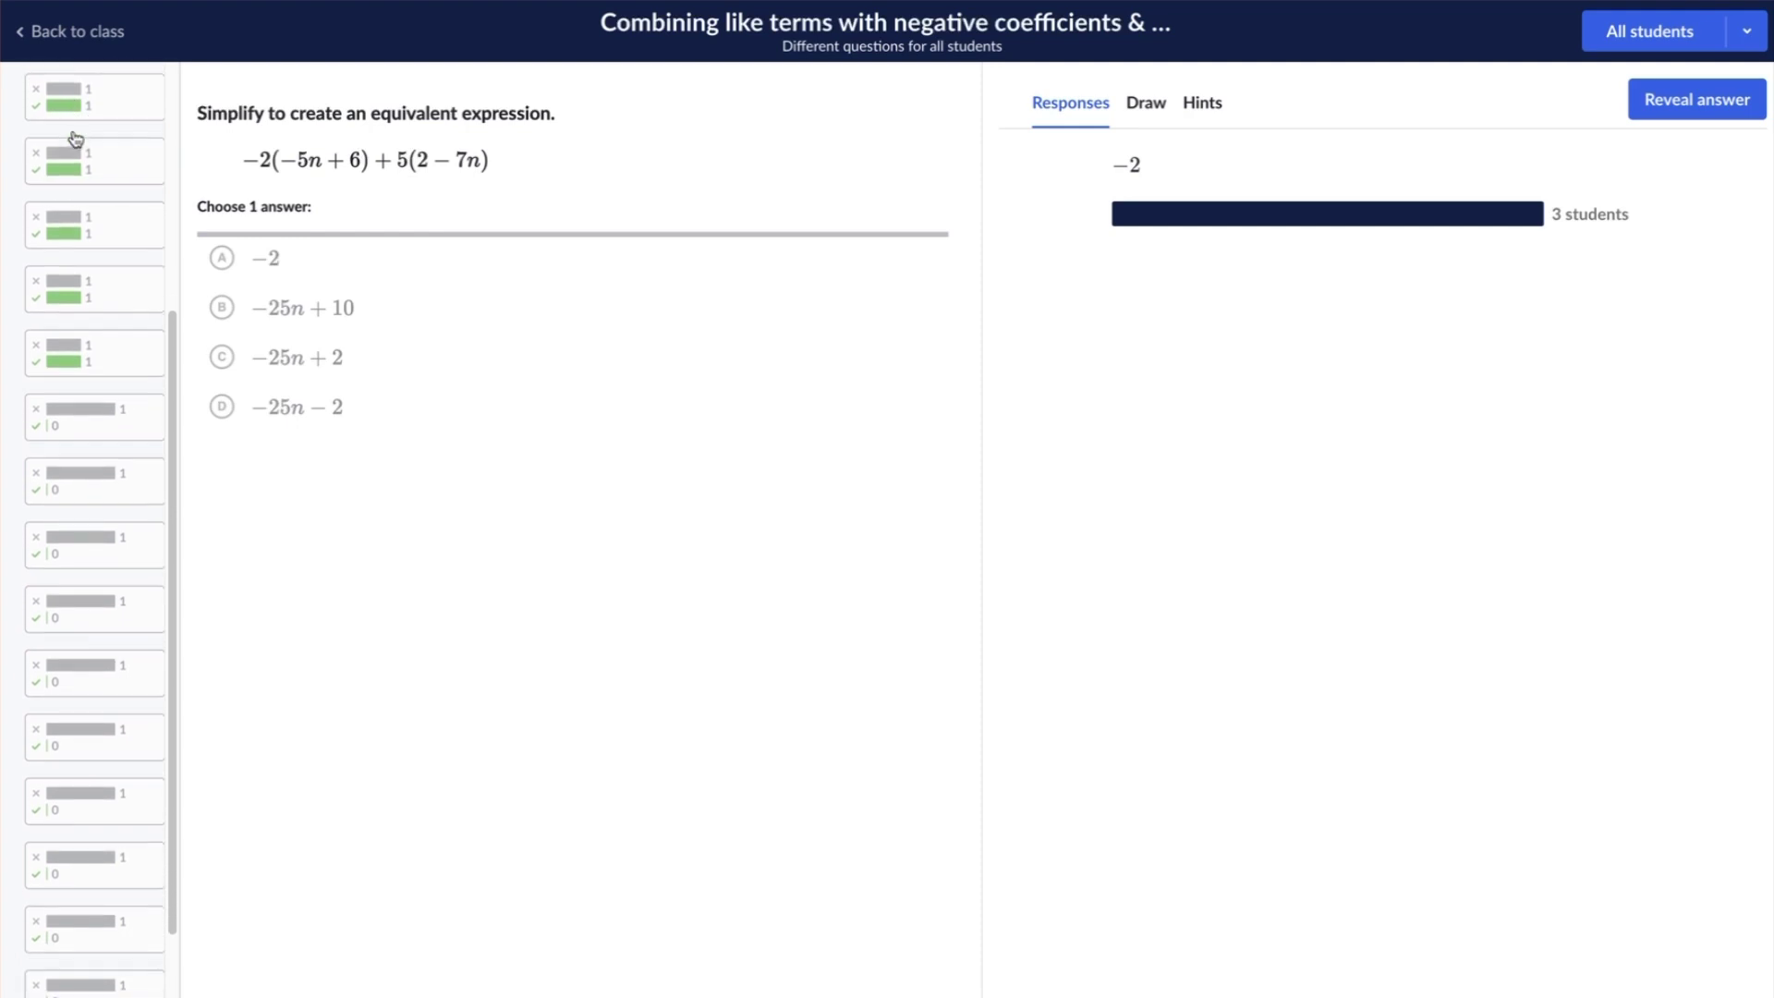
scroll(76, 139, "down", 2)
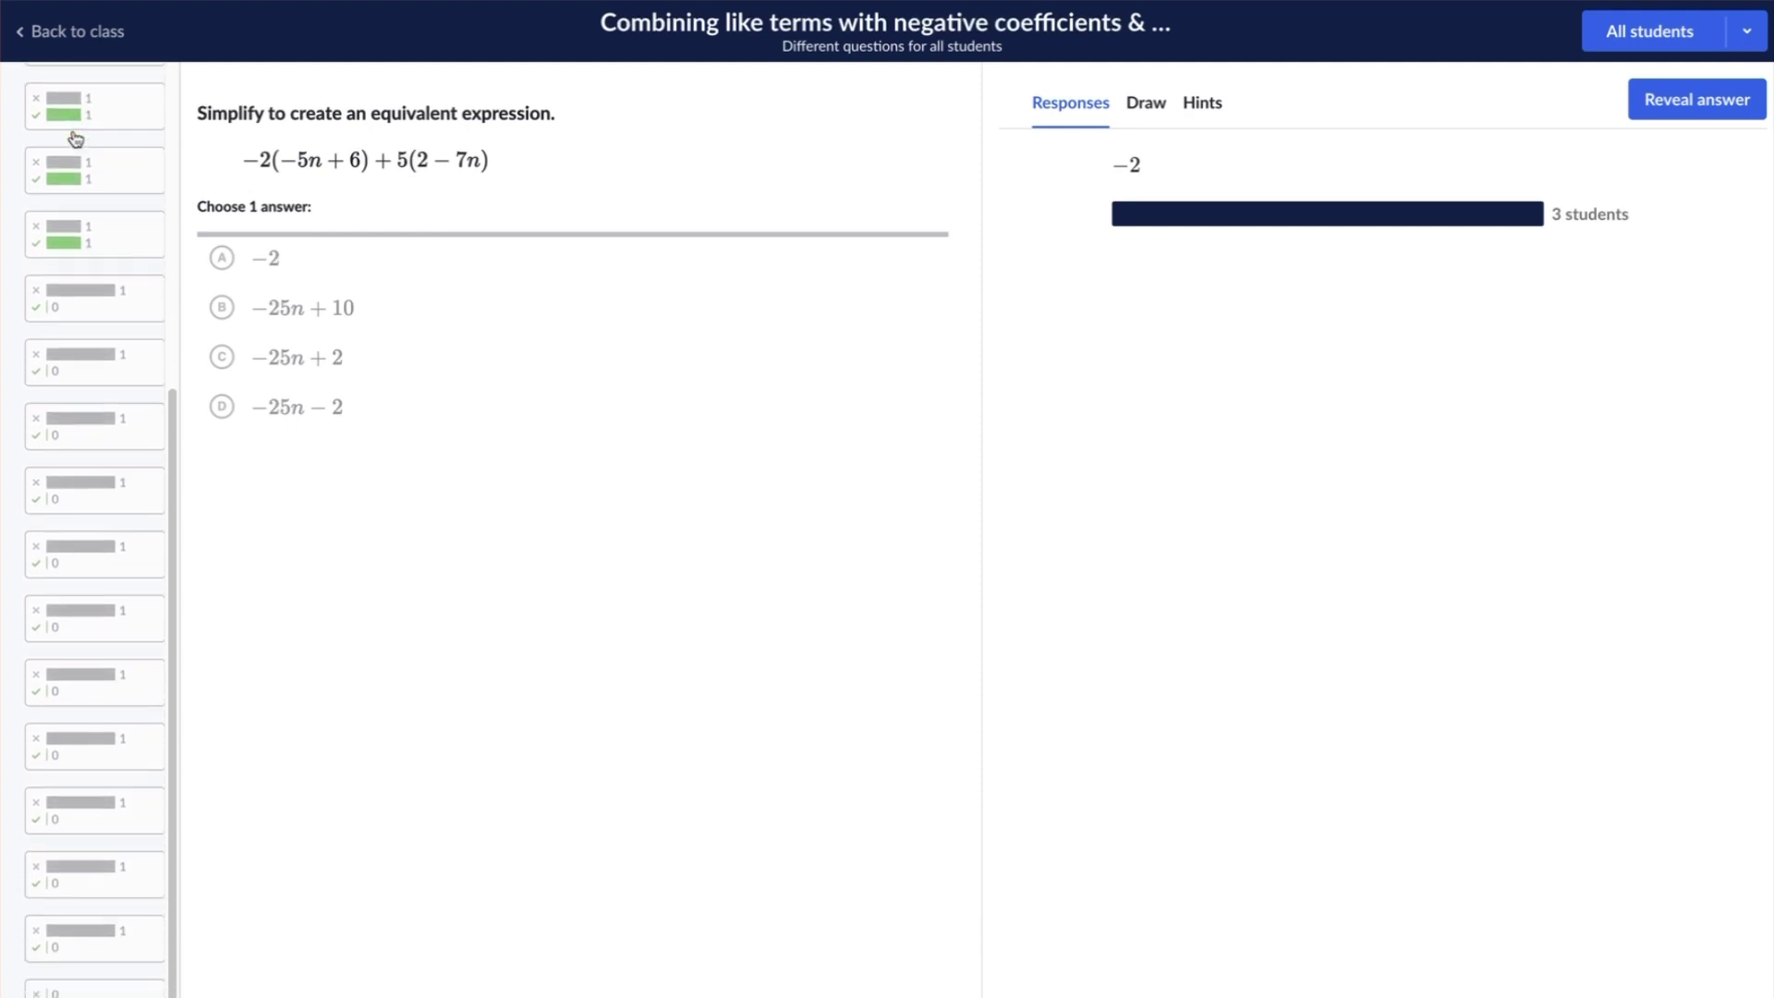
scroll(75, 138, "up", 10)
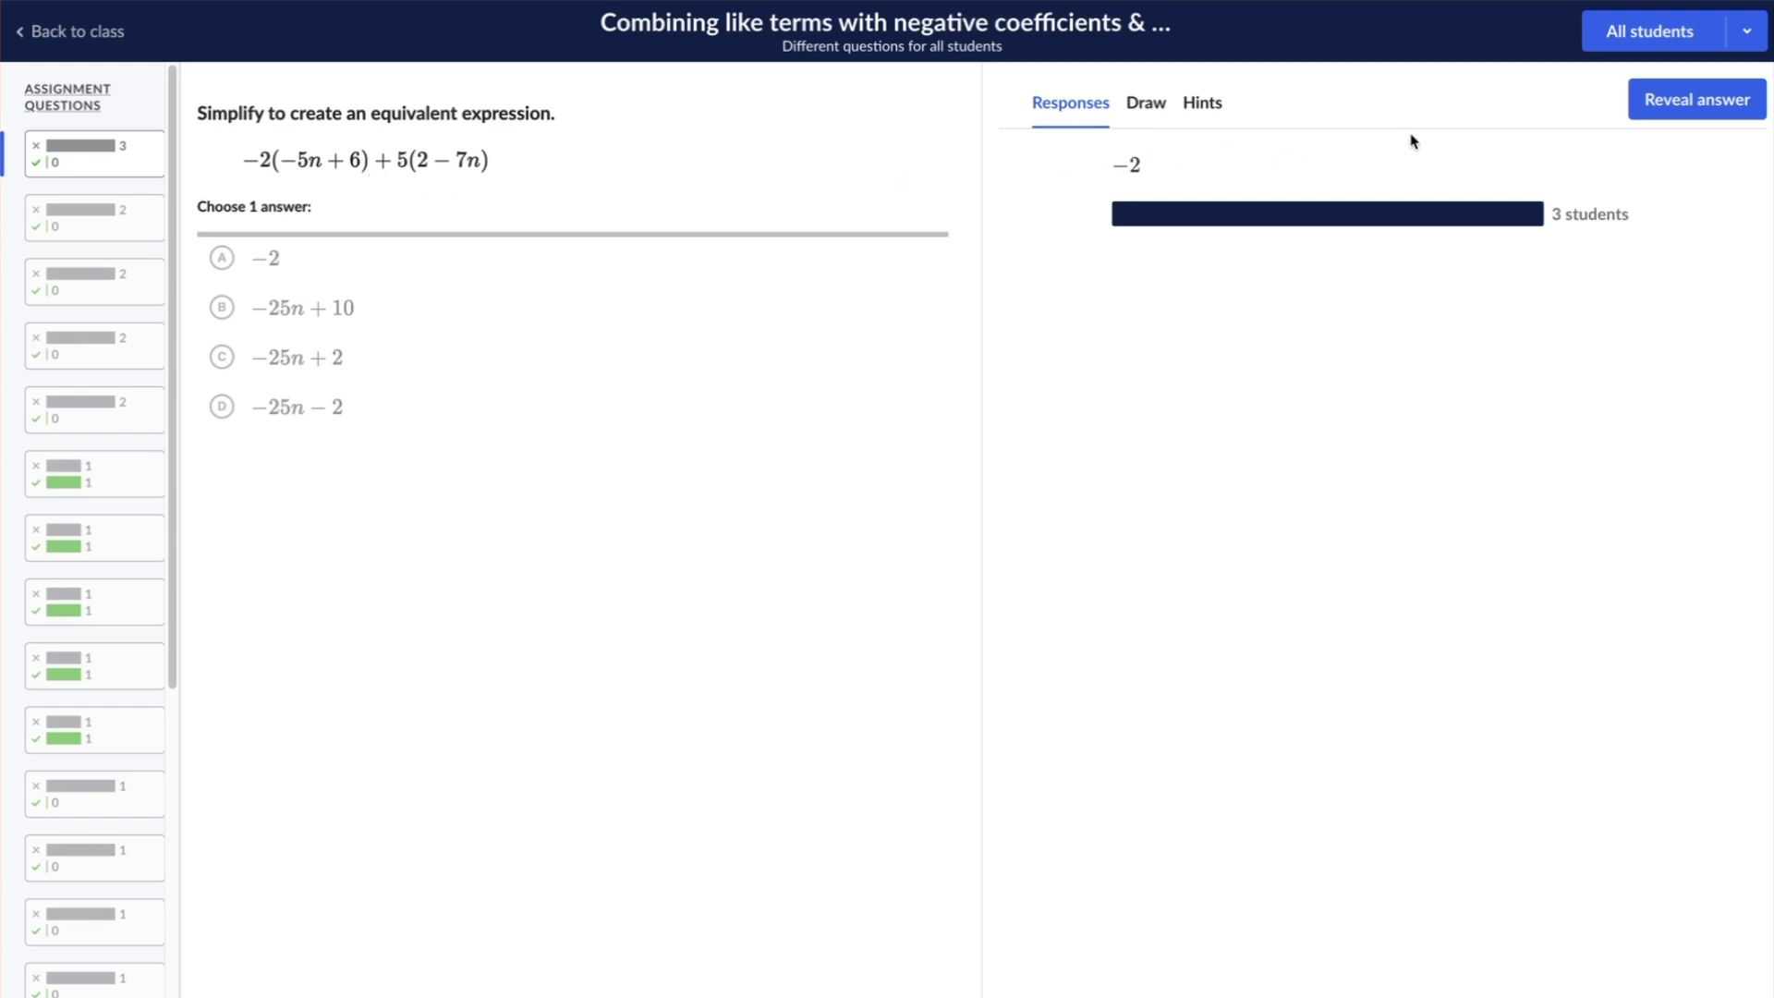
Include all students in the filter and toggle the current question's correct answer on and off
left_click(1749, 37)
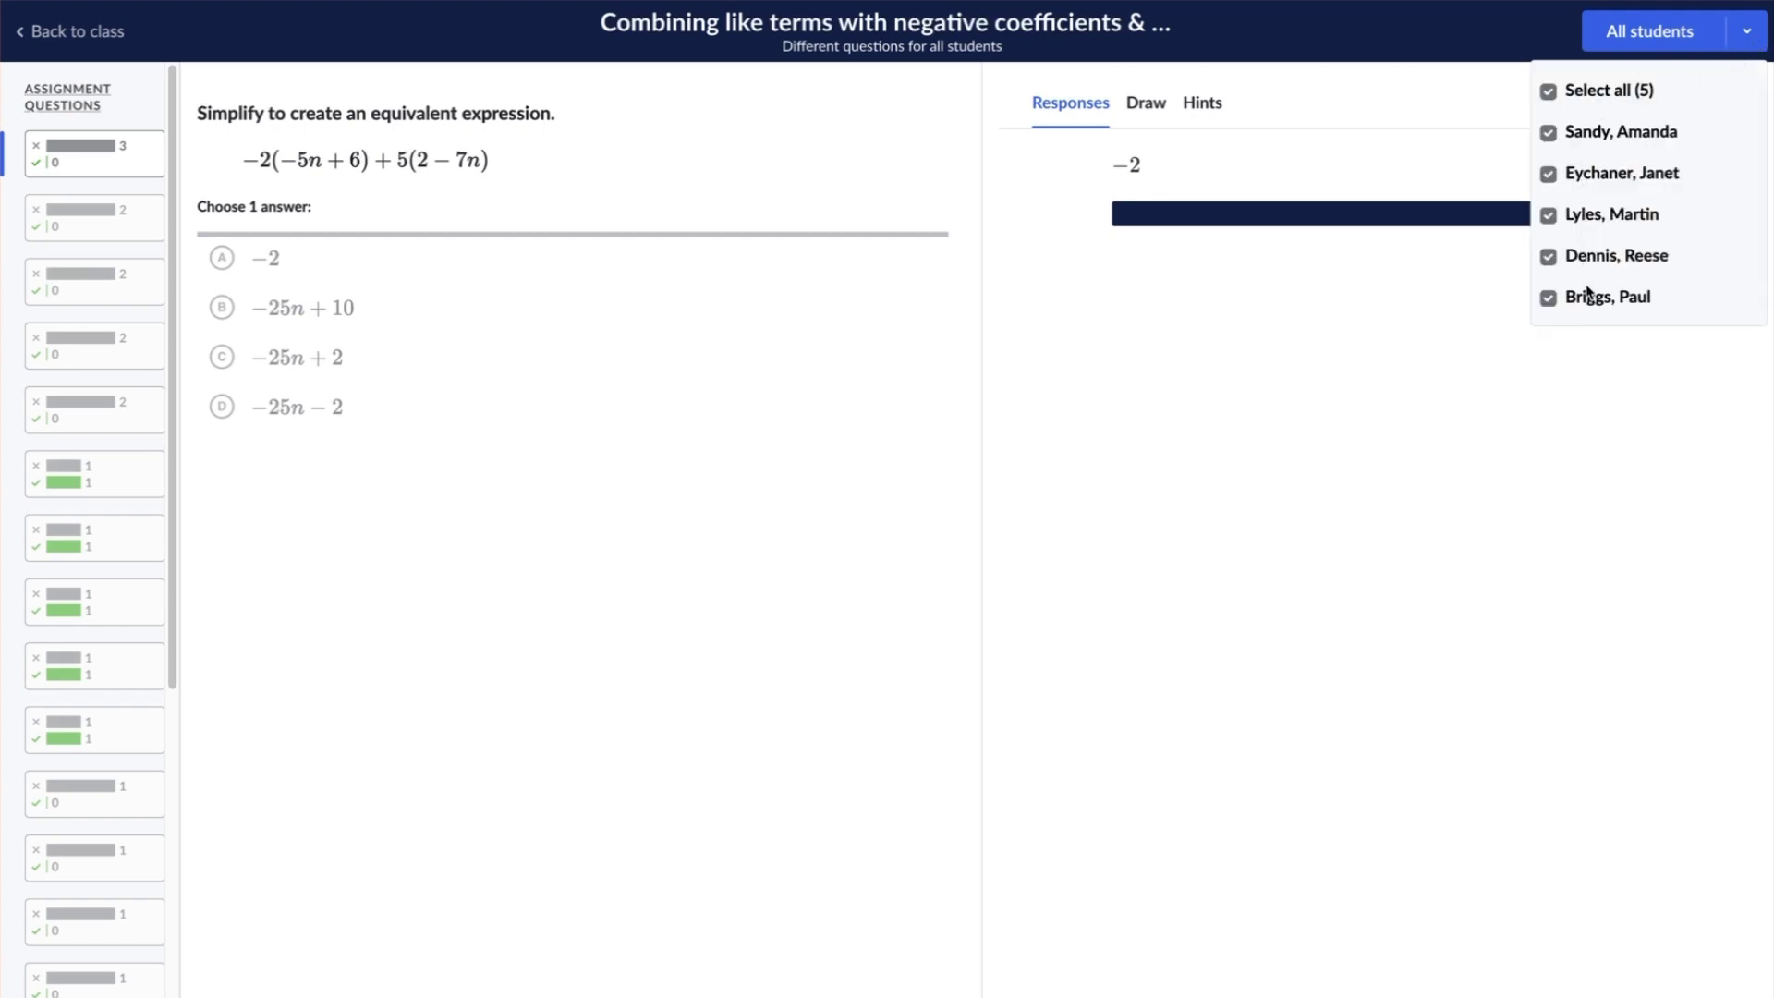
left_click(1595, 344)
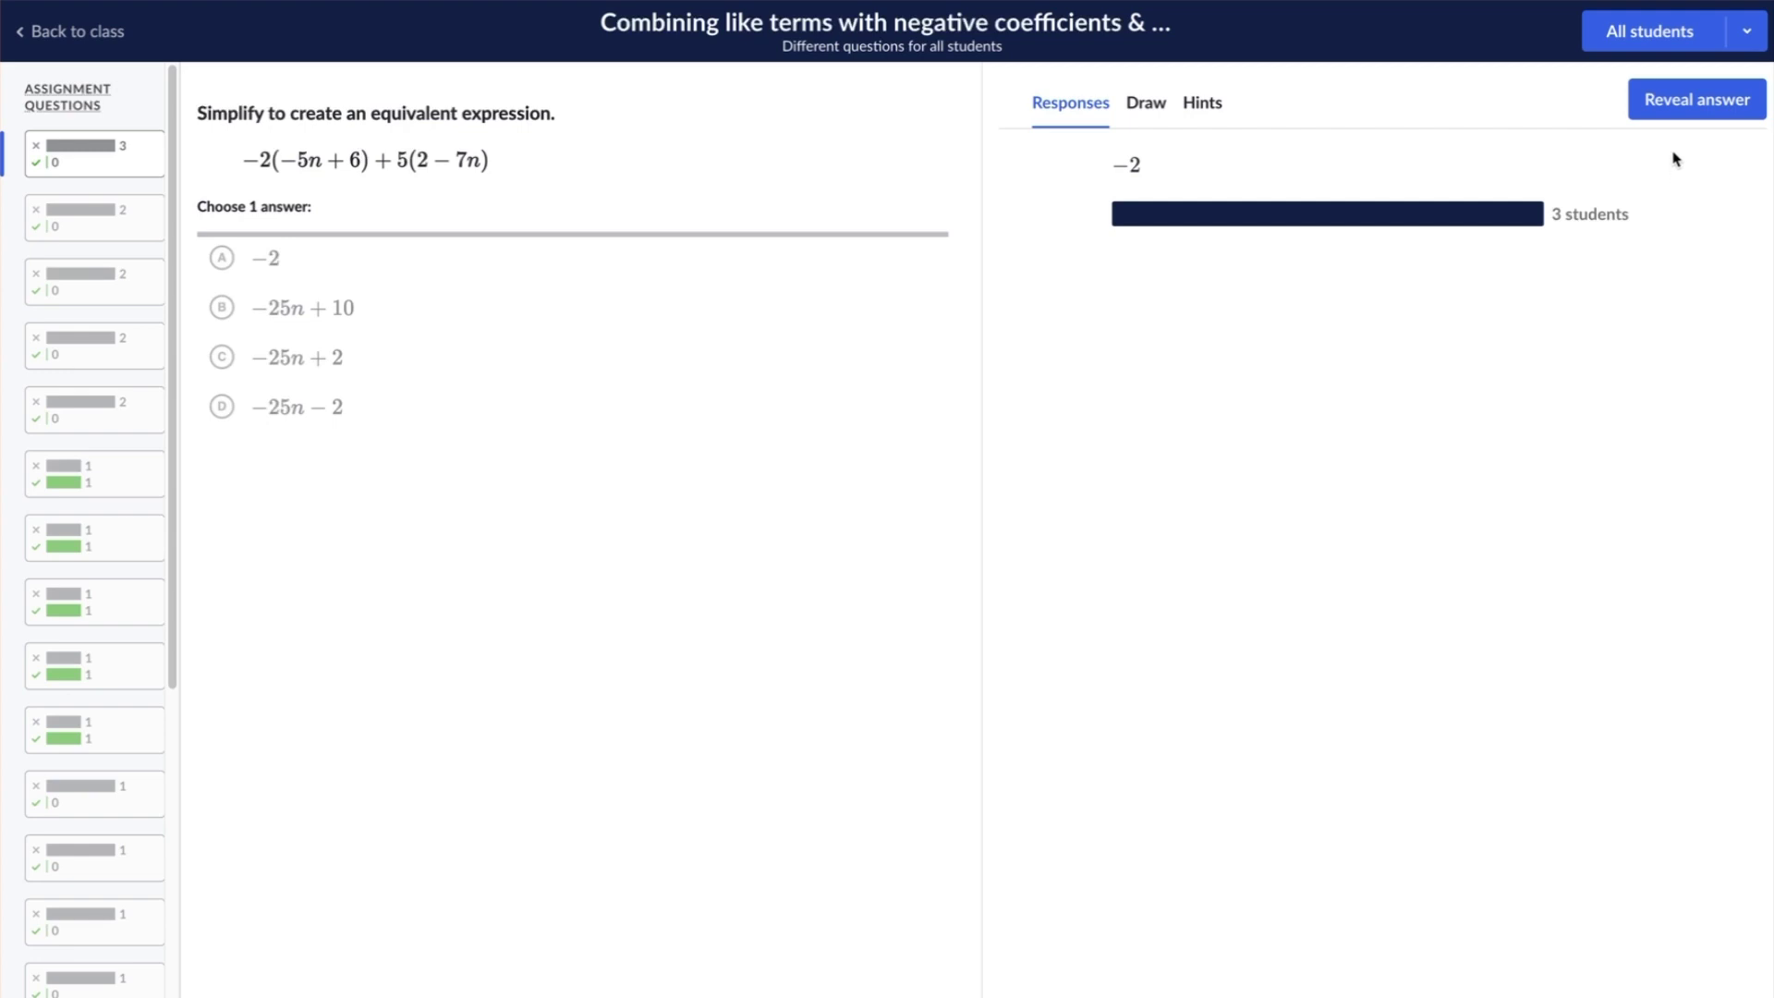
left_click(1686, 102)
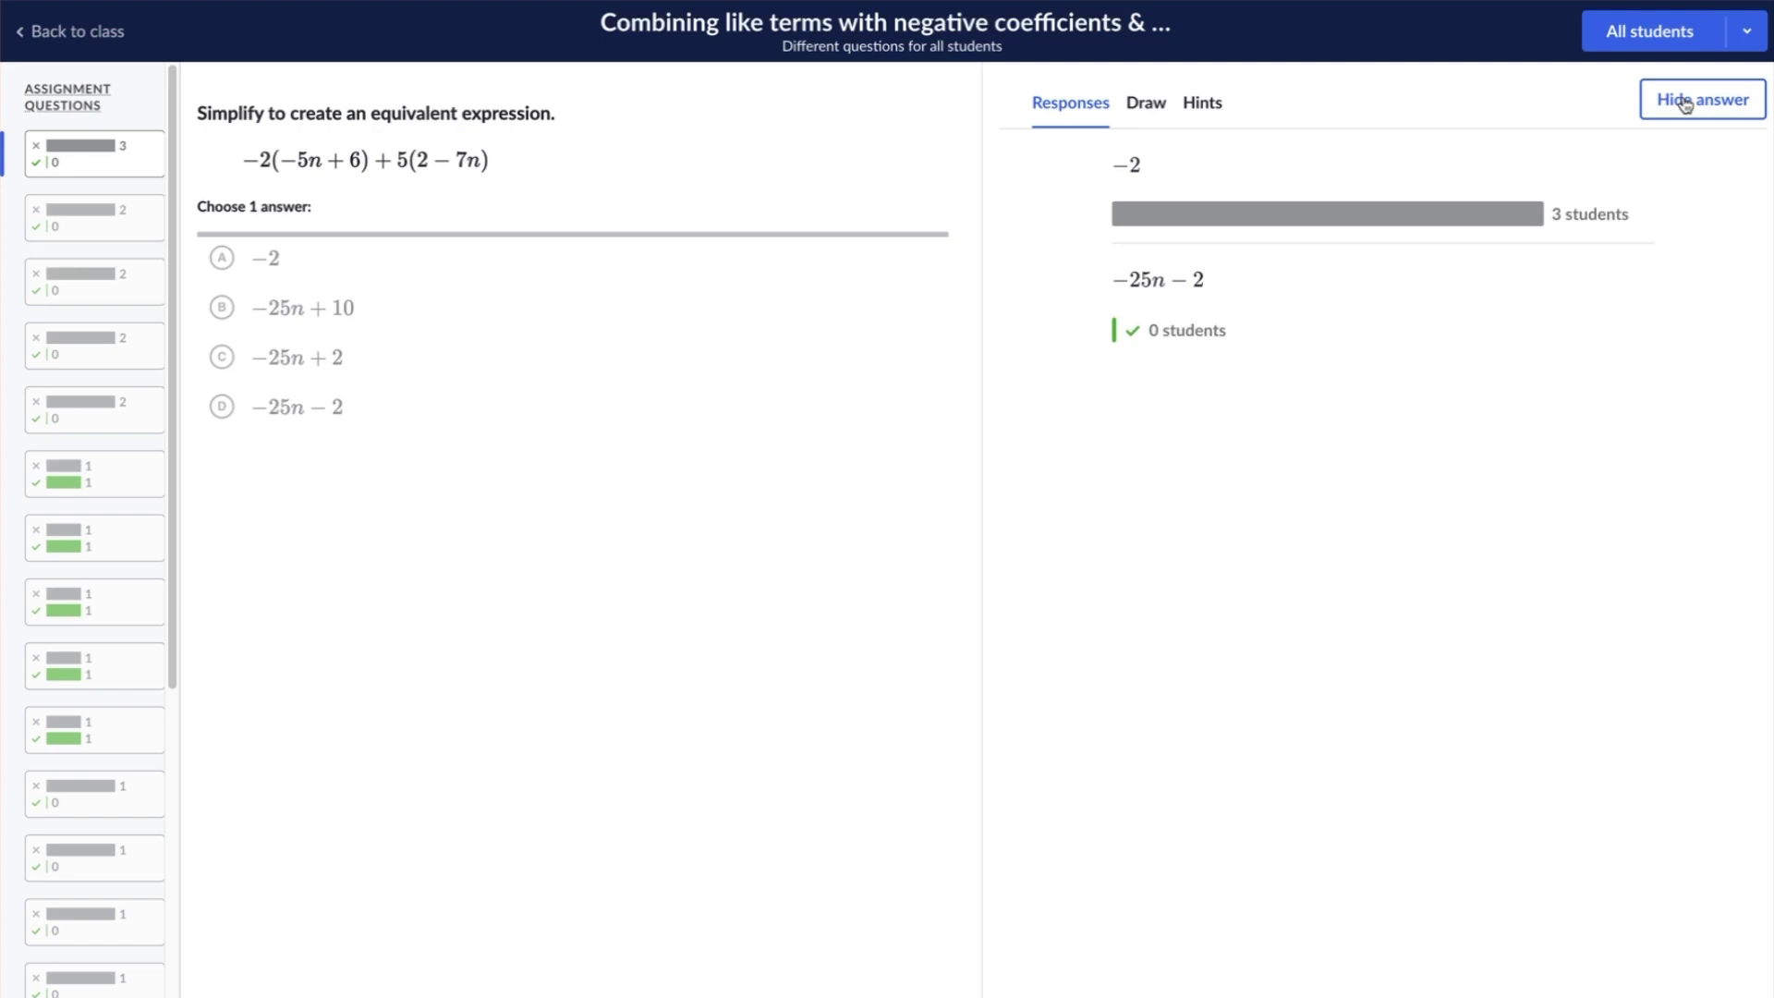
left_click(1685, 102)
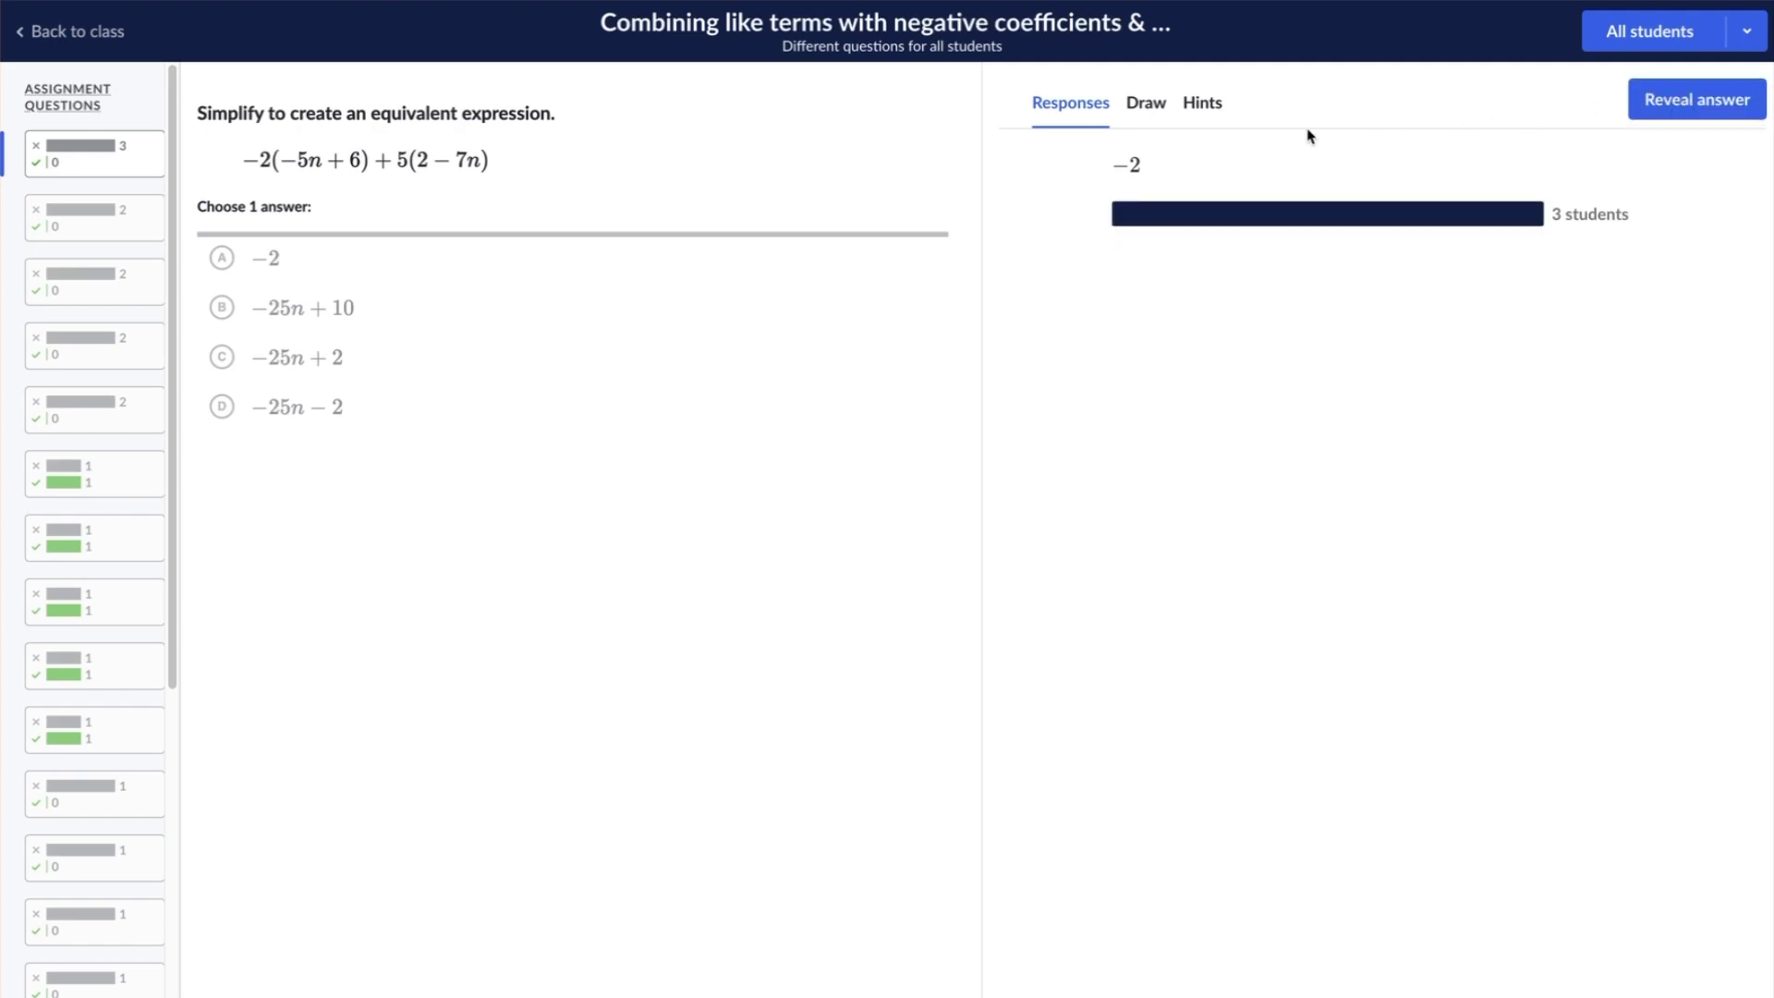
Show 8 − 4(−x + 5) responses, reveal 4x − 12 as correct, and list each answer's student
left_click(111, 469)
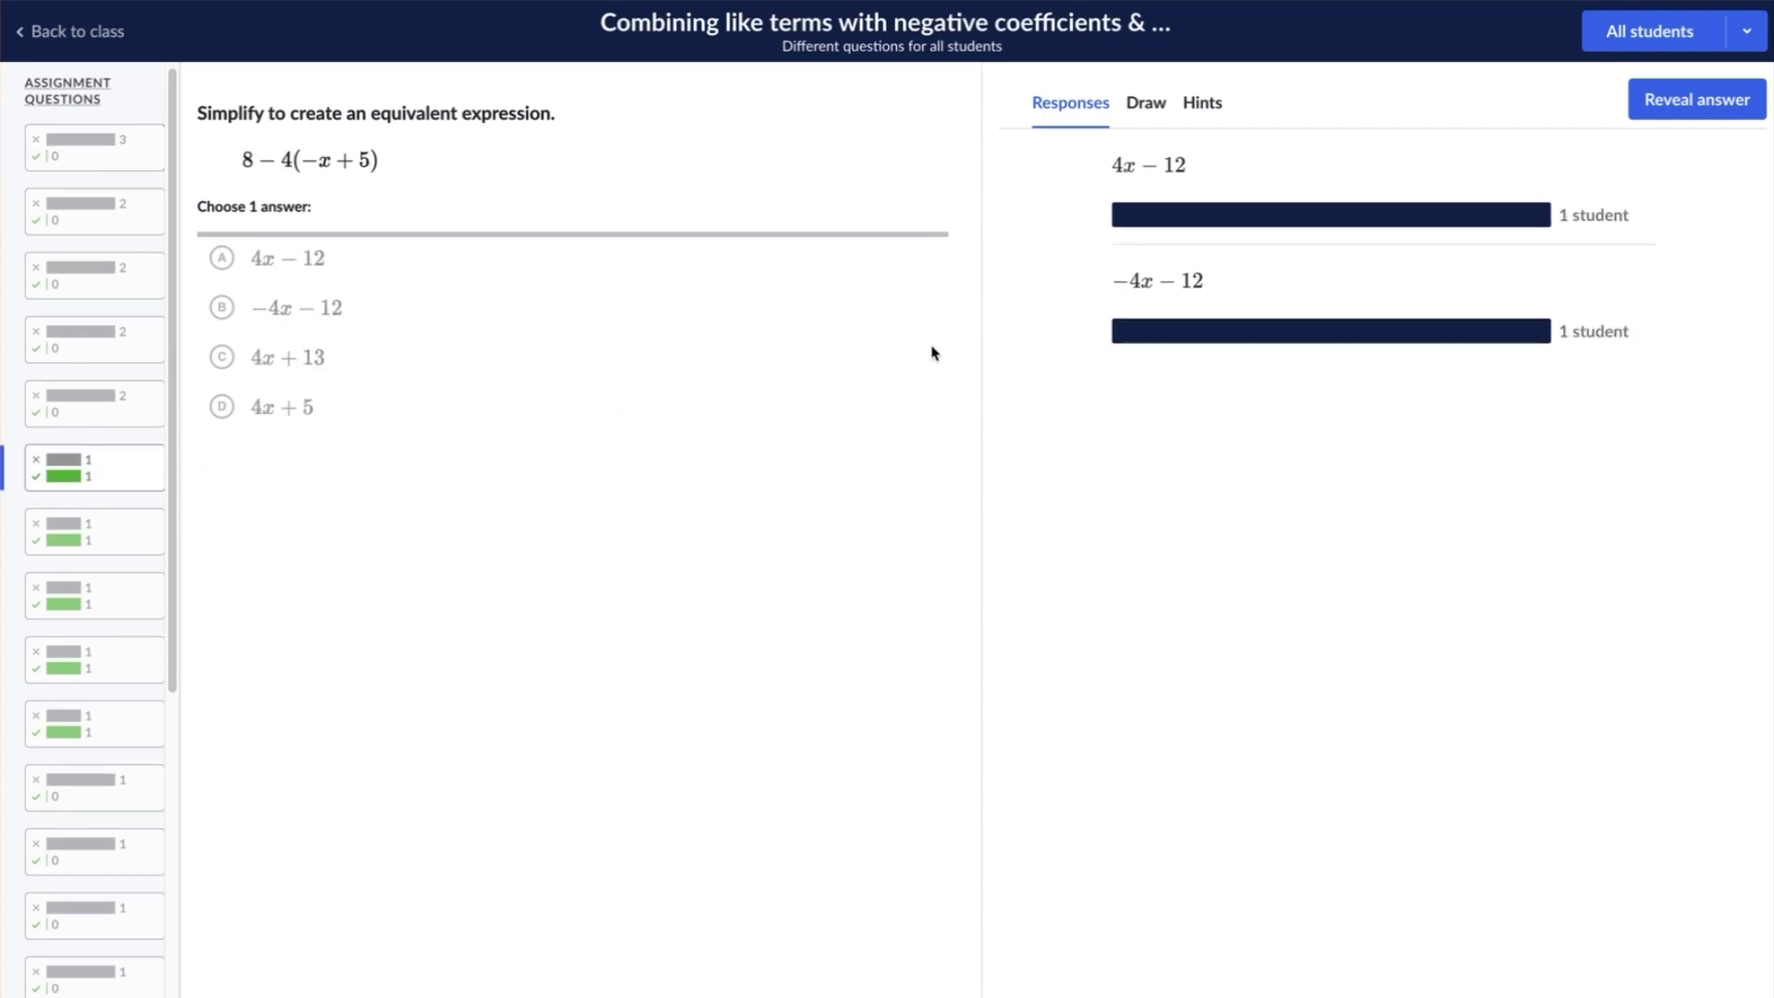
left_click(1673, 109)
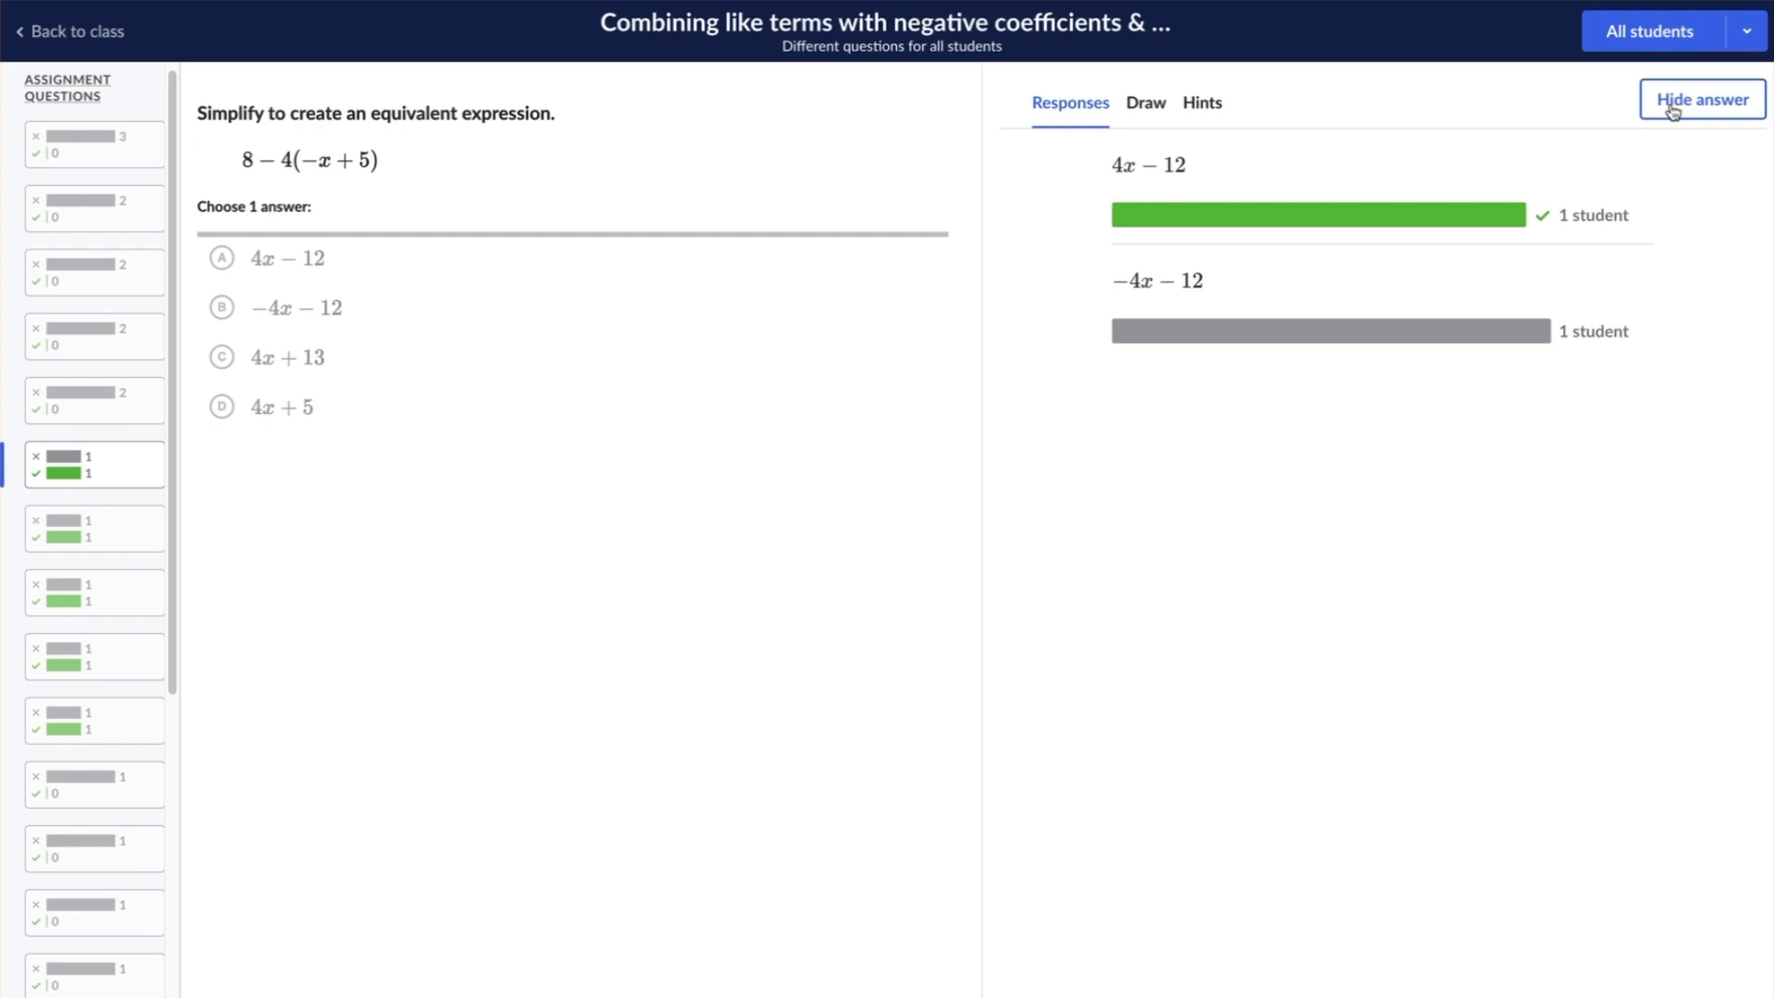
left_click(1604, 219)
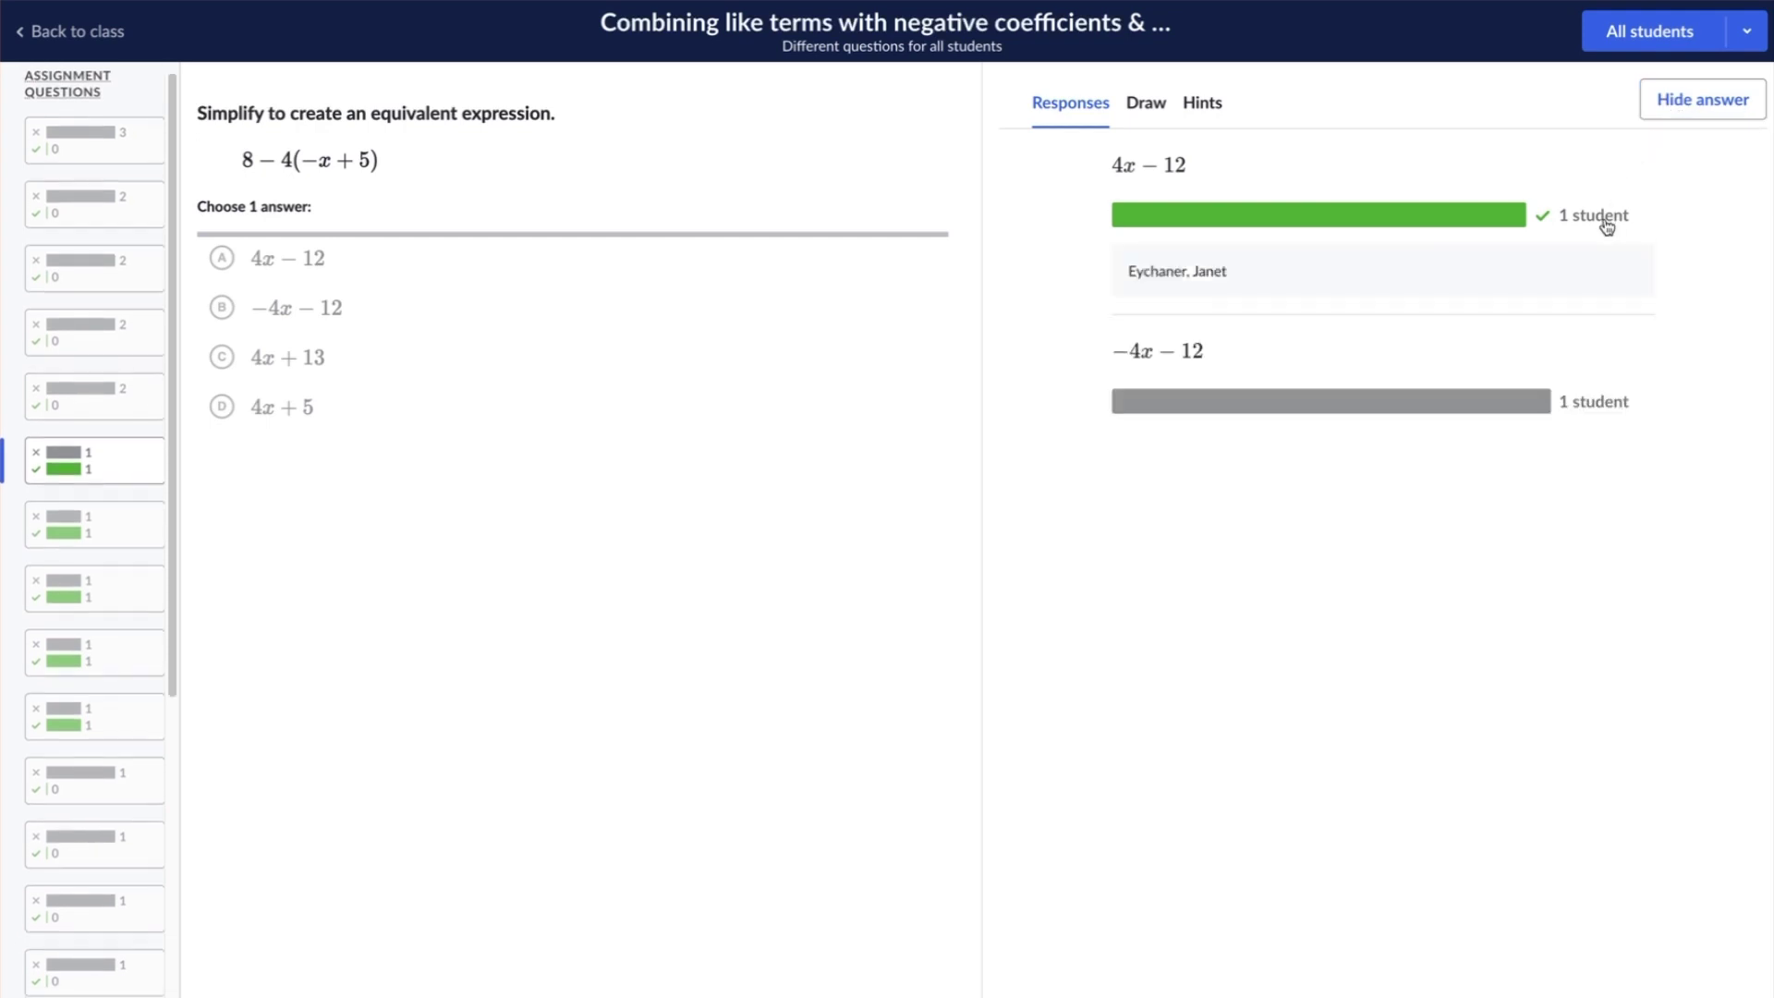
left_click(1606, 411)
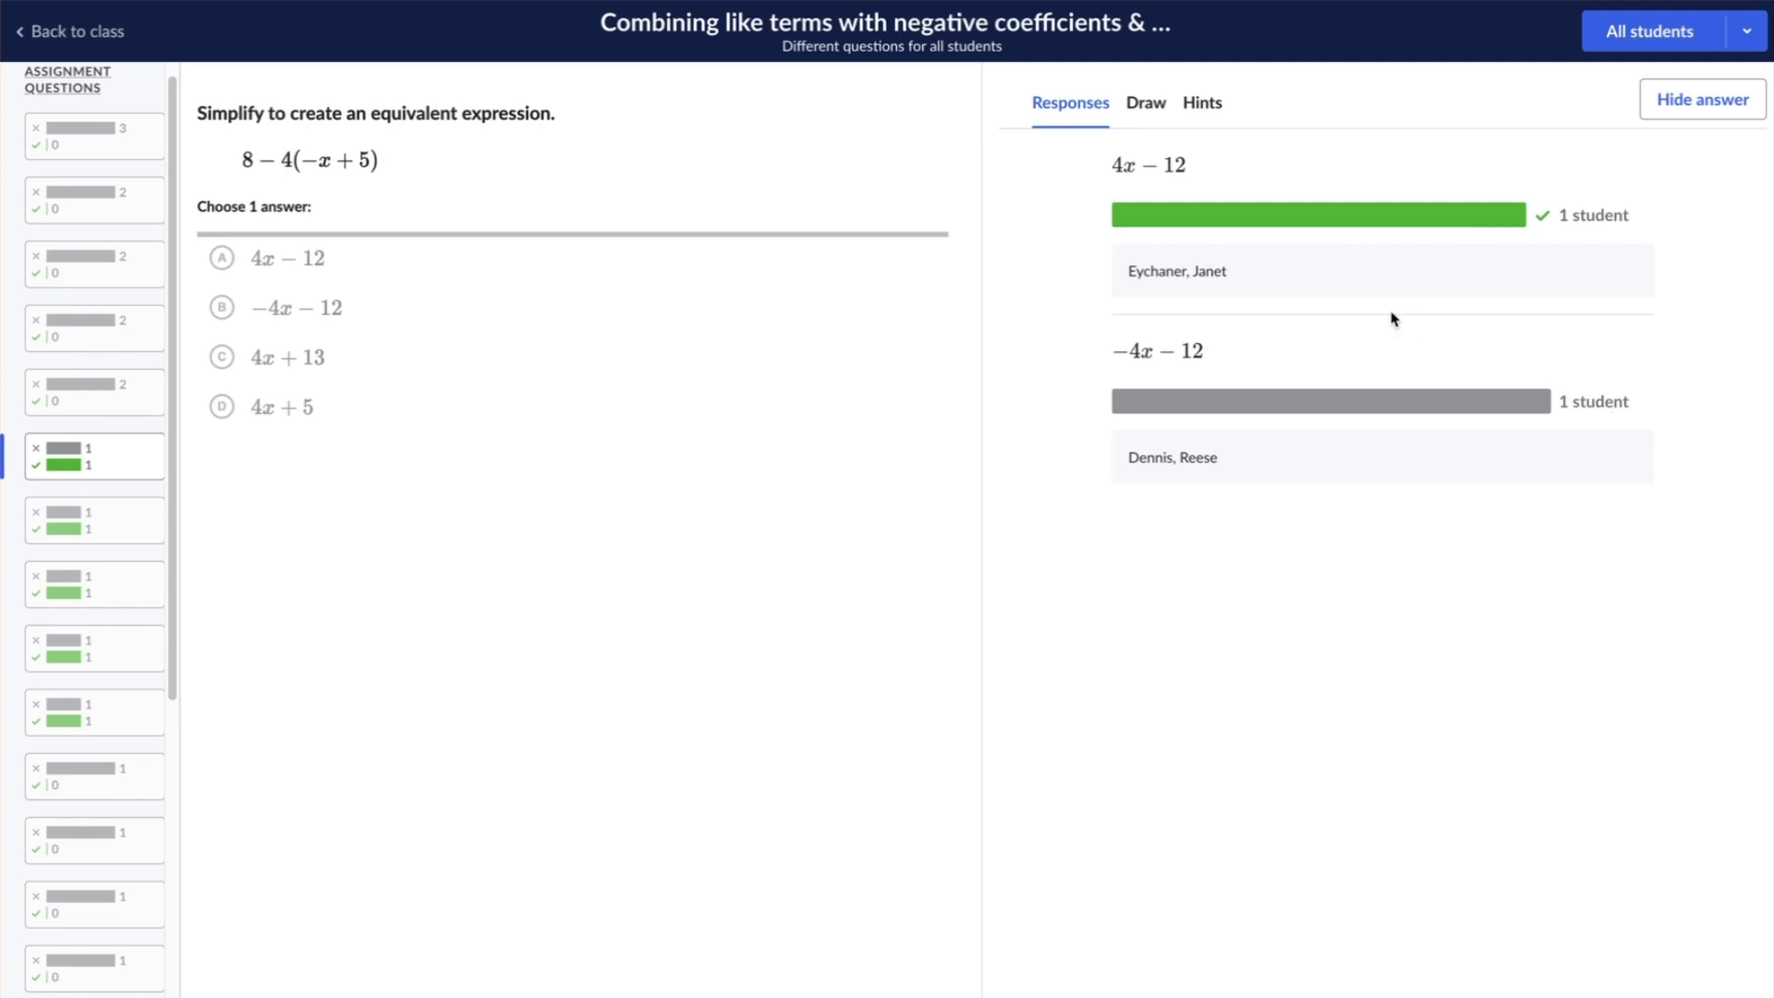
Write −x + 5 in black on the drawing pad
left_click(1147, 104)
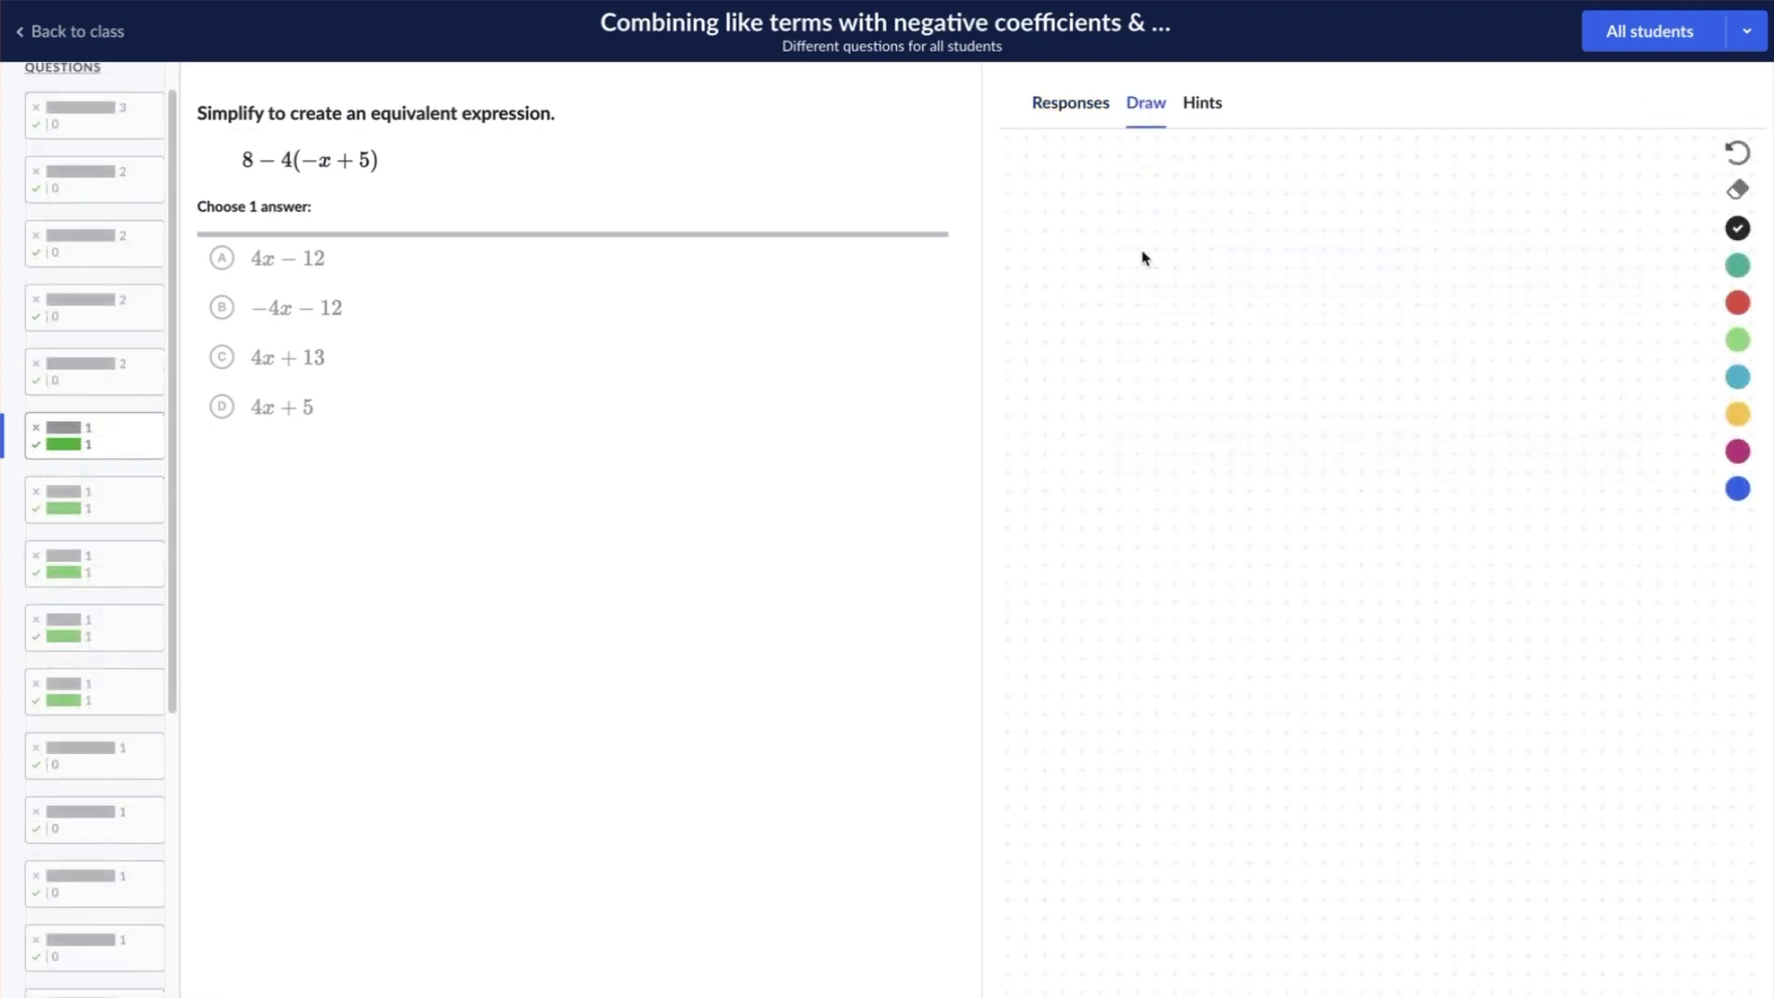
mouse_move(1098, 252)
left_mouse_down()
mouse_move(1178, 252)
mouse_move(1247, 280)
mouse_move(1196, 284)
left_mouse_up()
mouse_move(1293, 232)
left_mouse_down()
mouse_move(1294, 278)
mouse_move(1353, 265)
mouse_move(1362, 290)
left_mouse_up()
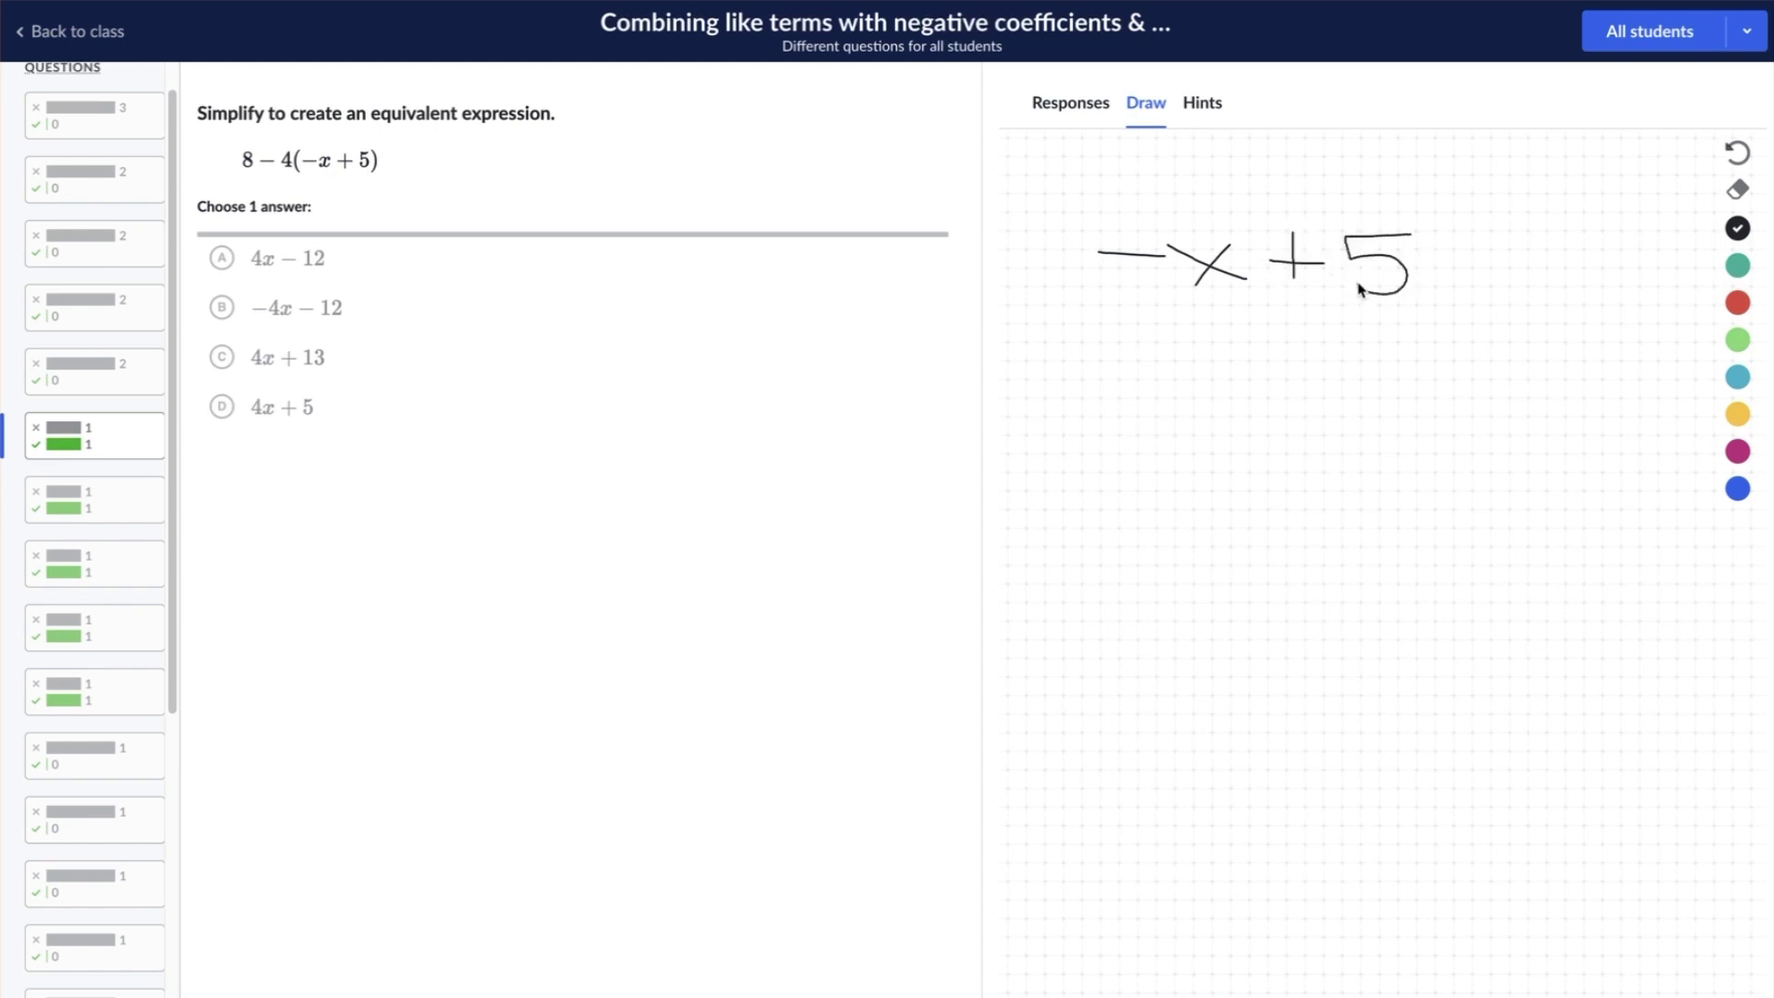
mouse_move(1165, 404)
left_mouse_down()
mouse_move(1192, 399)
mouse_move(1165, 388)
mouse_move(1189, 428)
mouse_move(1196, 407)
mouse_move(1317, 400)
mouse_move(1318, 433)
left_mouse_up()
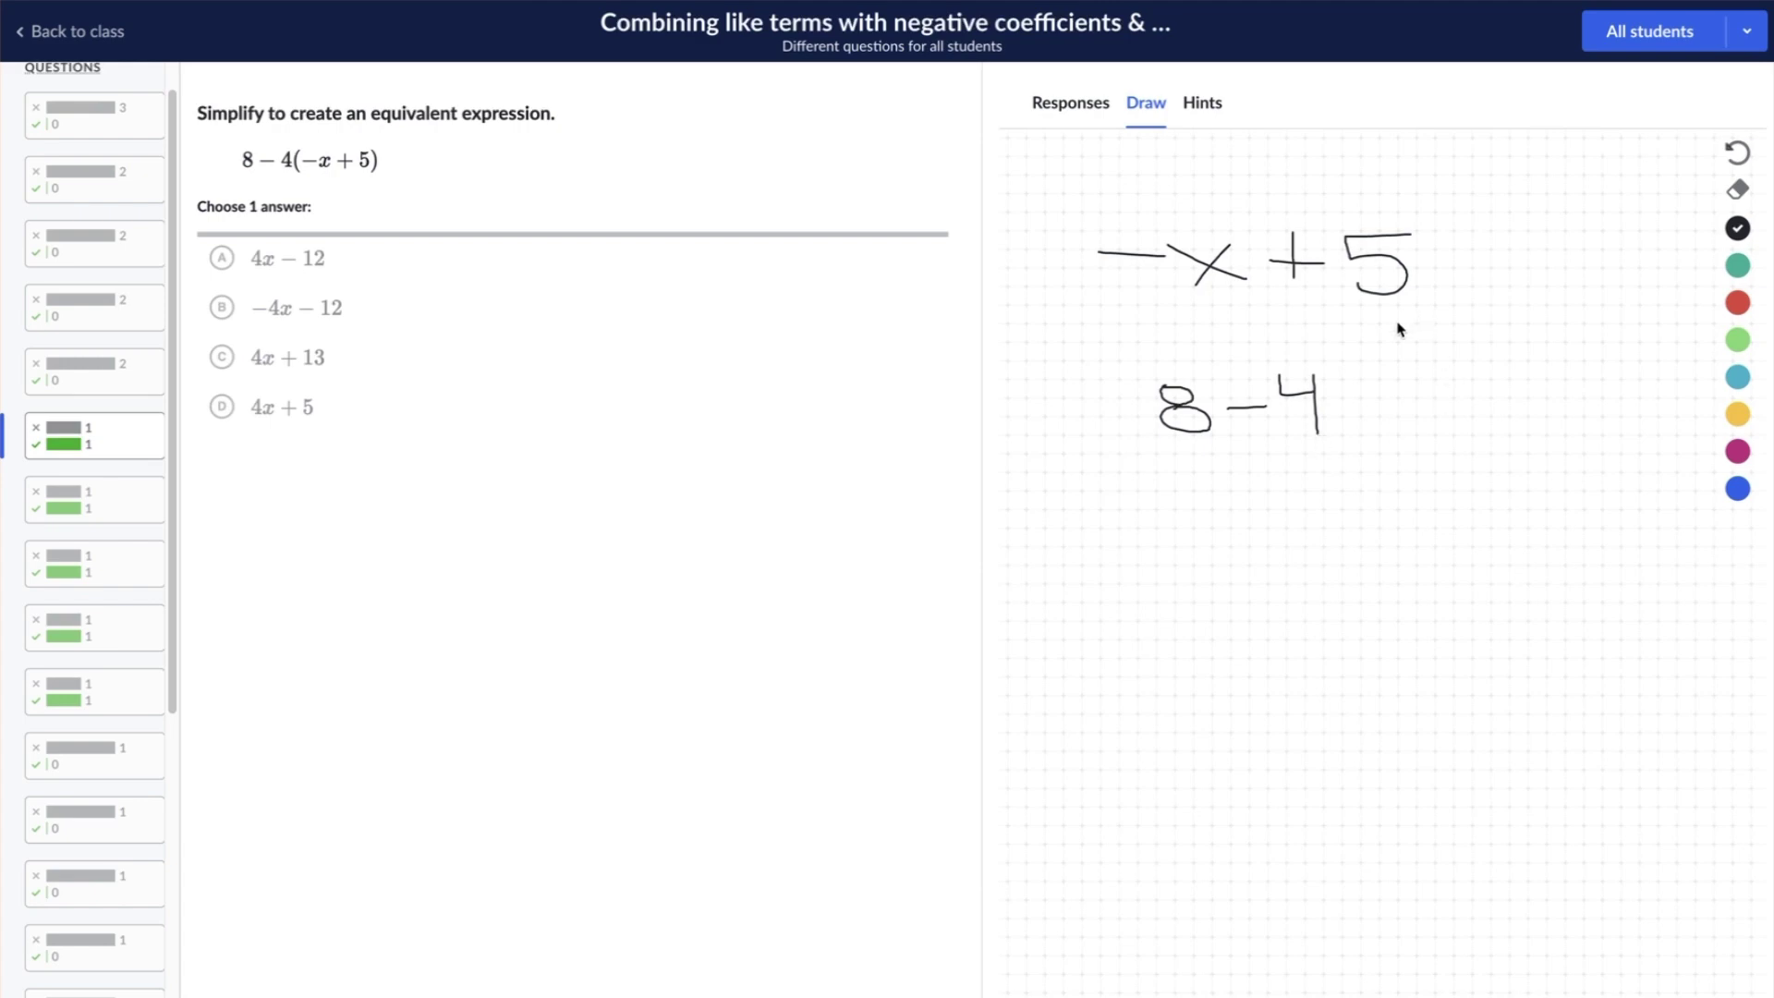
Draw a light-blue box around −x + 5
left_click(1740, 378)
mouse_move(1214, 214)
left_mouse_down()
mouse_move(1051, 222)
mouse_move(1071, 302)
mouse_move(1497, 317)
left_mouse_up()
left_click_drag(1458, 218, 1459, 297)
left_click_drag(1426, 215, 1208, 219)
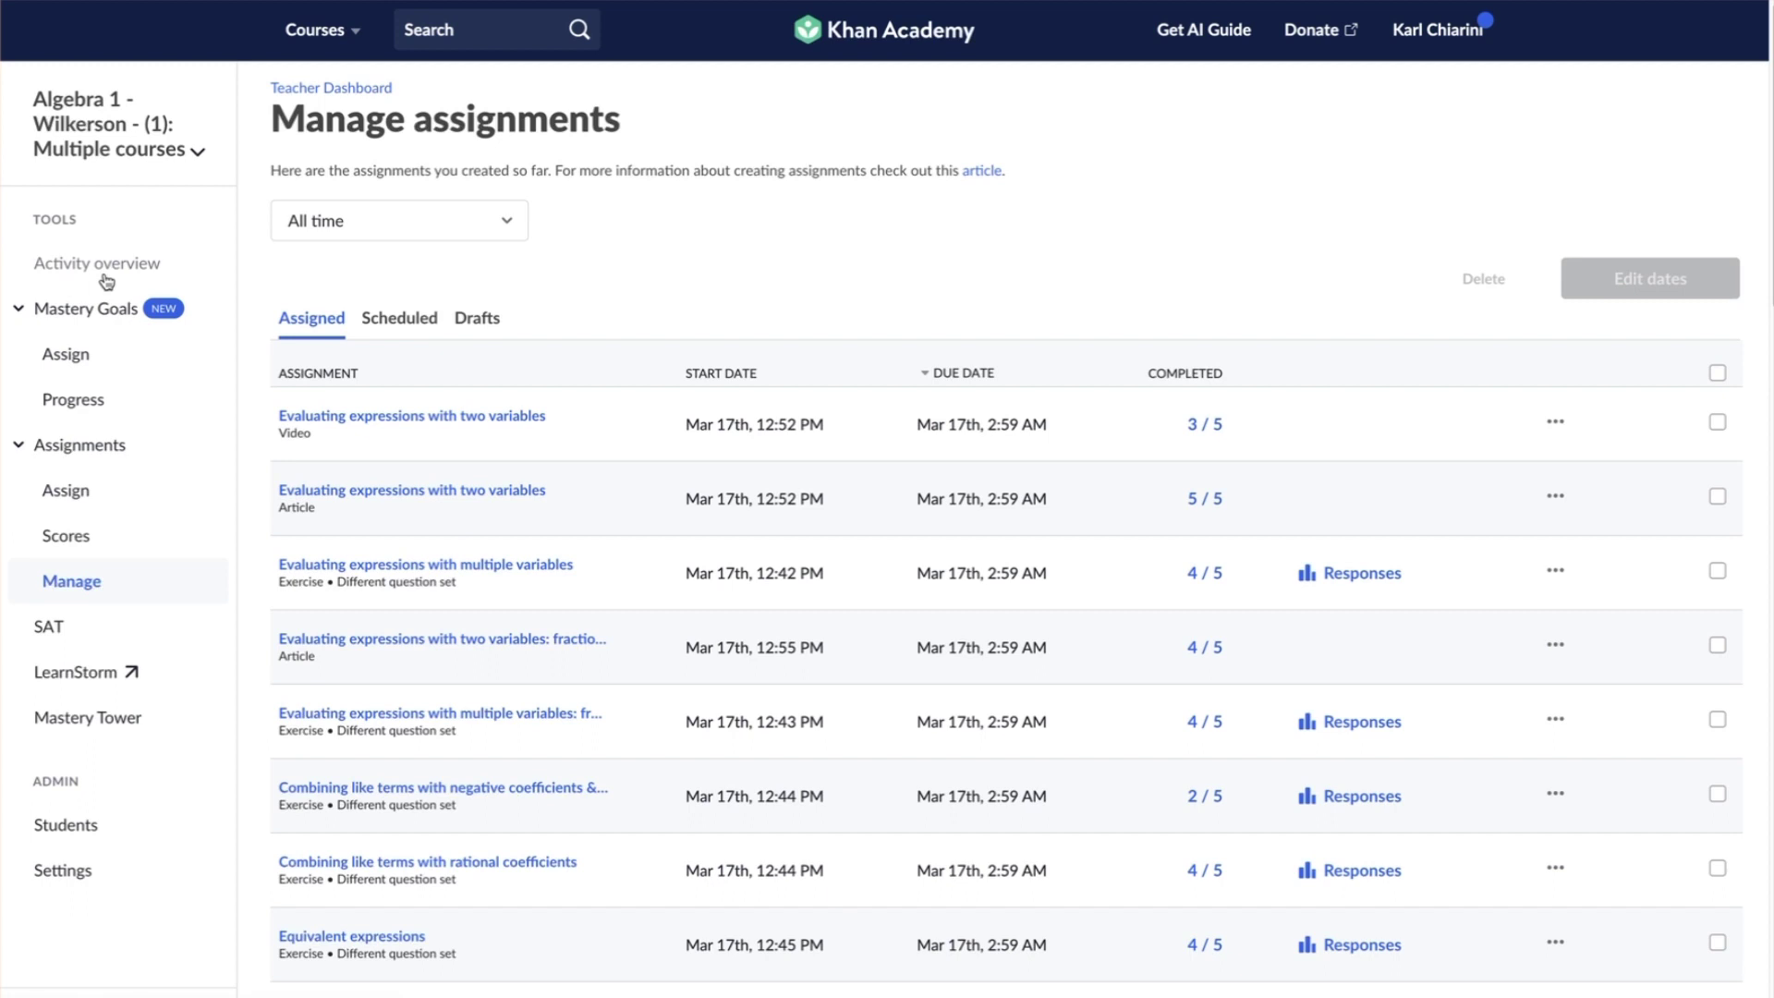
Open the class Activity overview of learning minutes and skills for the last 7 days
left_click(106, 268)
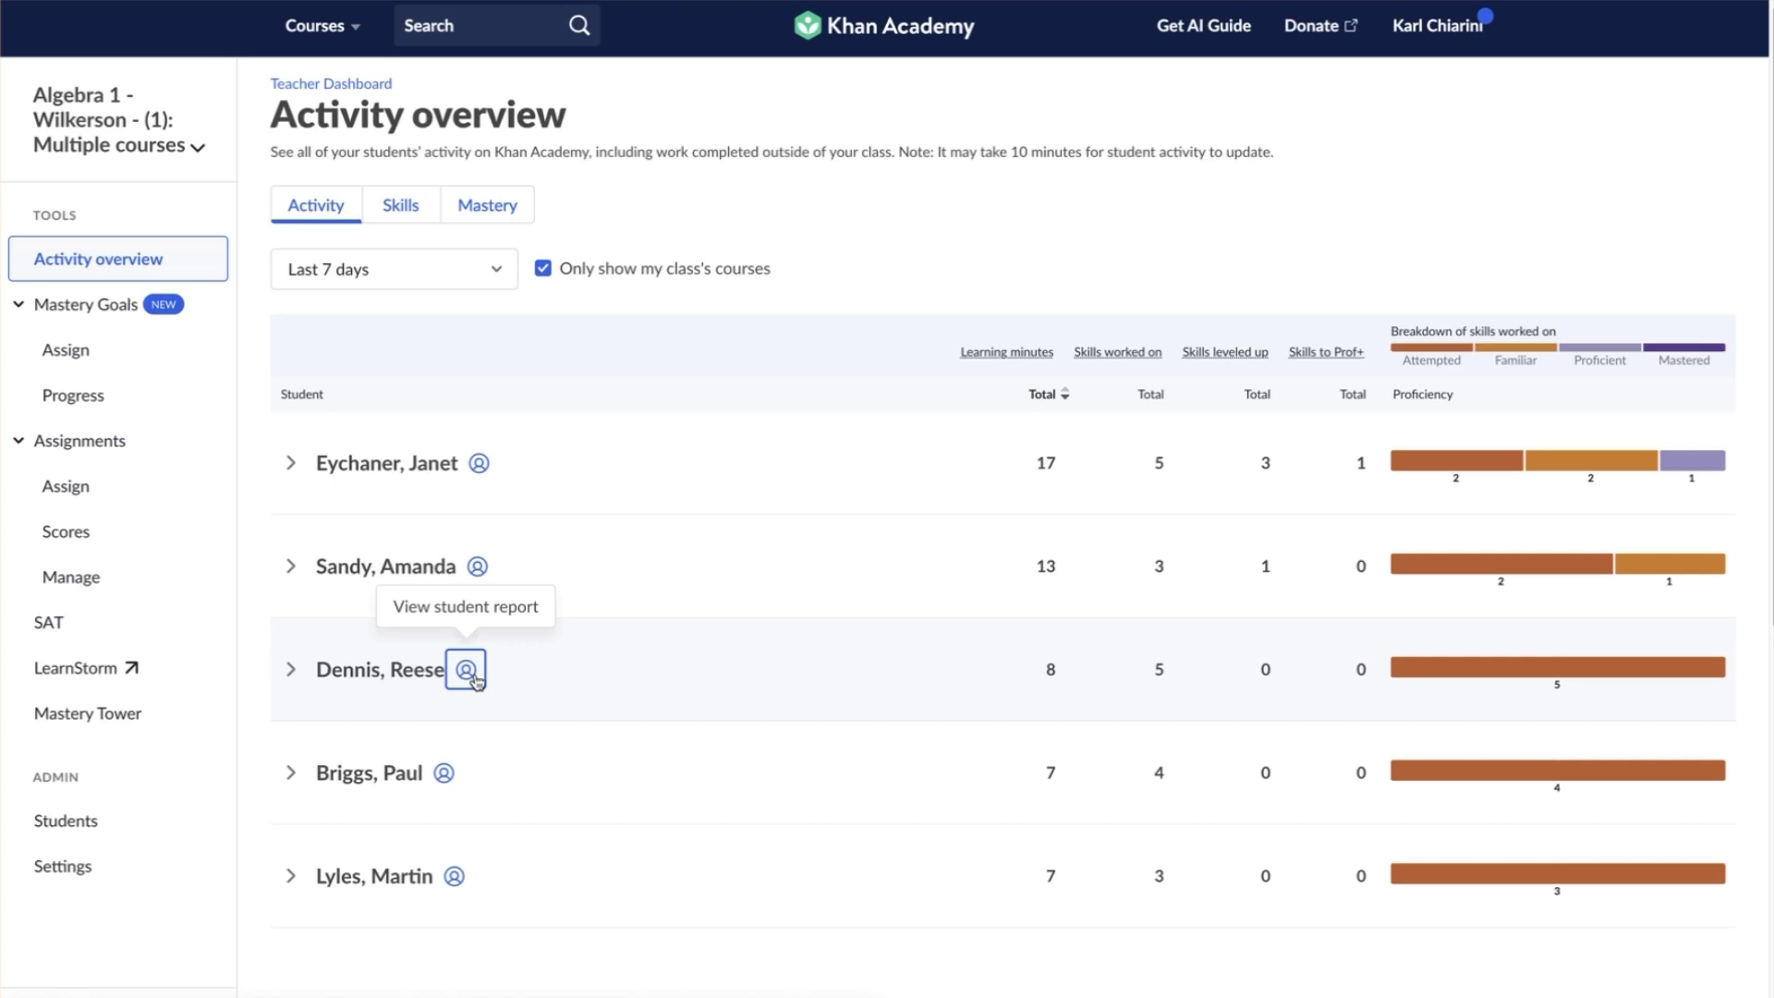
Open the third student's report and list their assignments with status, attempts and best scores
left_click(466, 670)
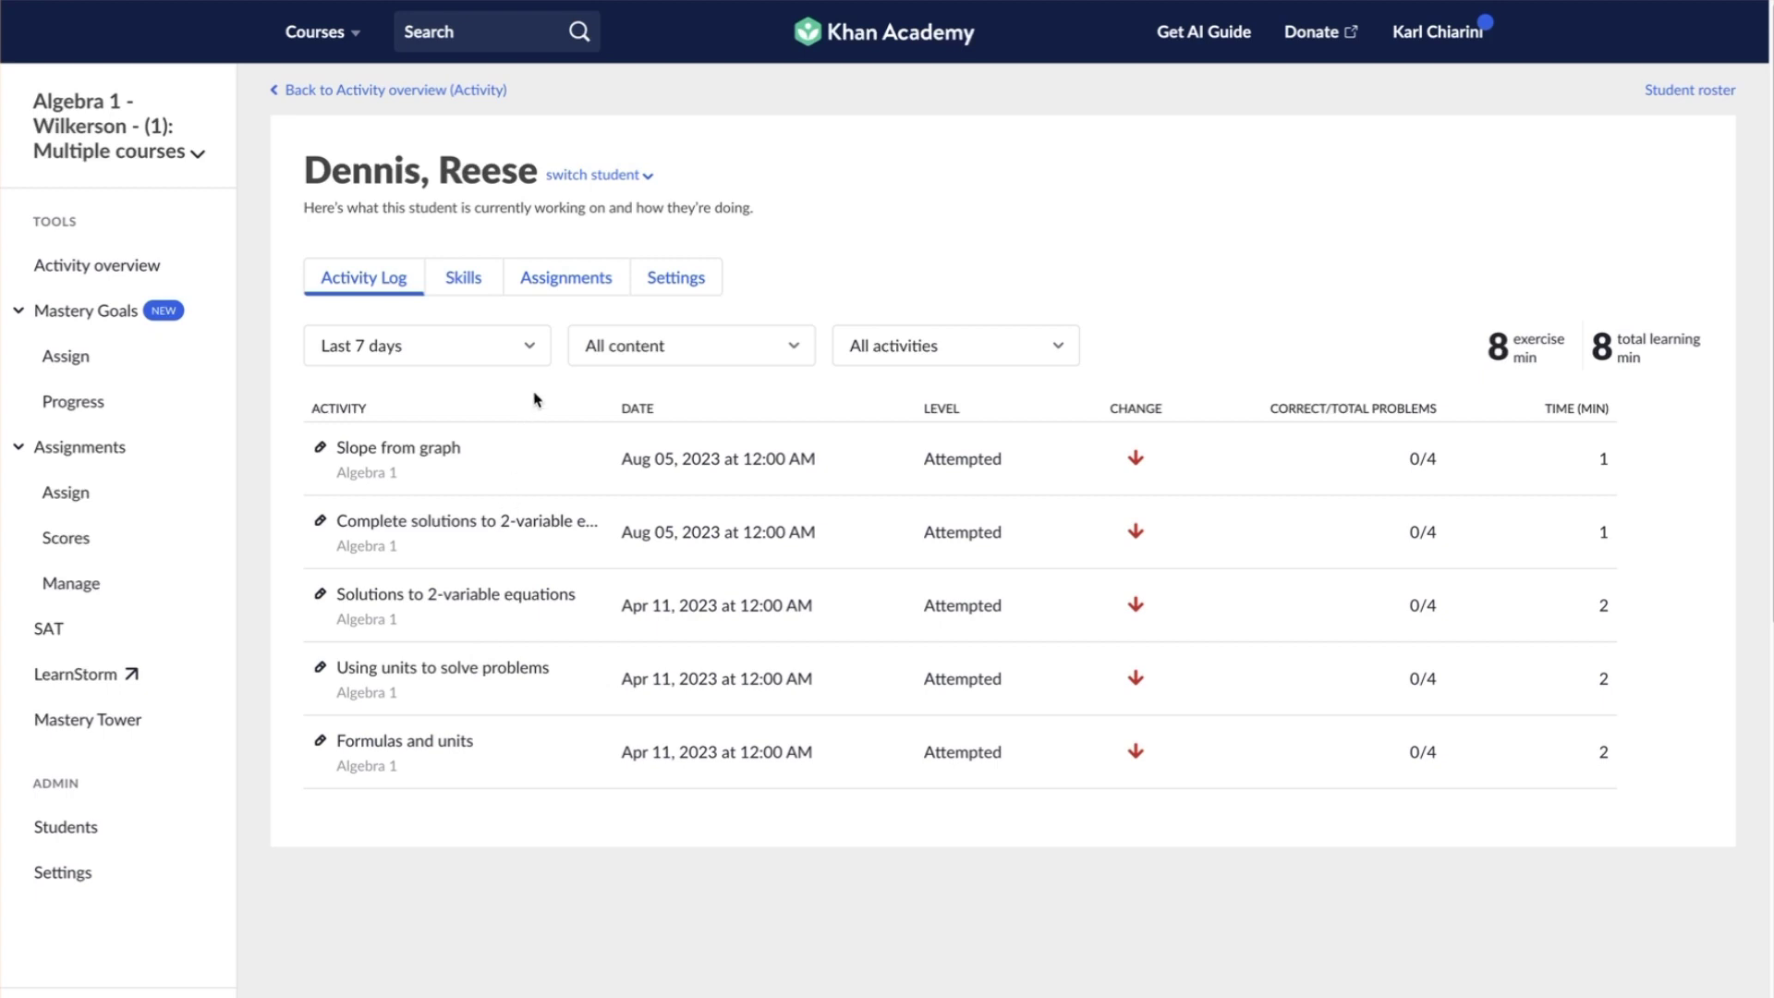
left_click(573, 270)
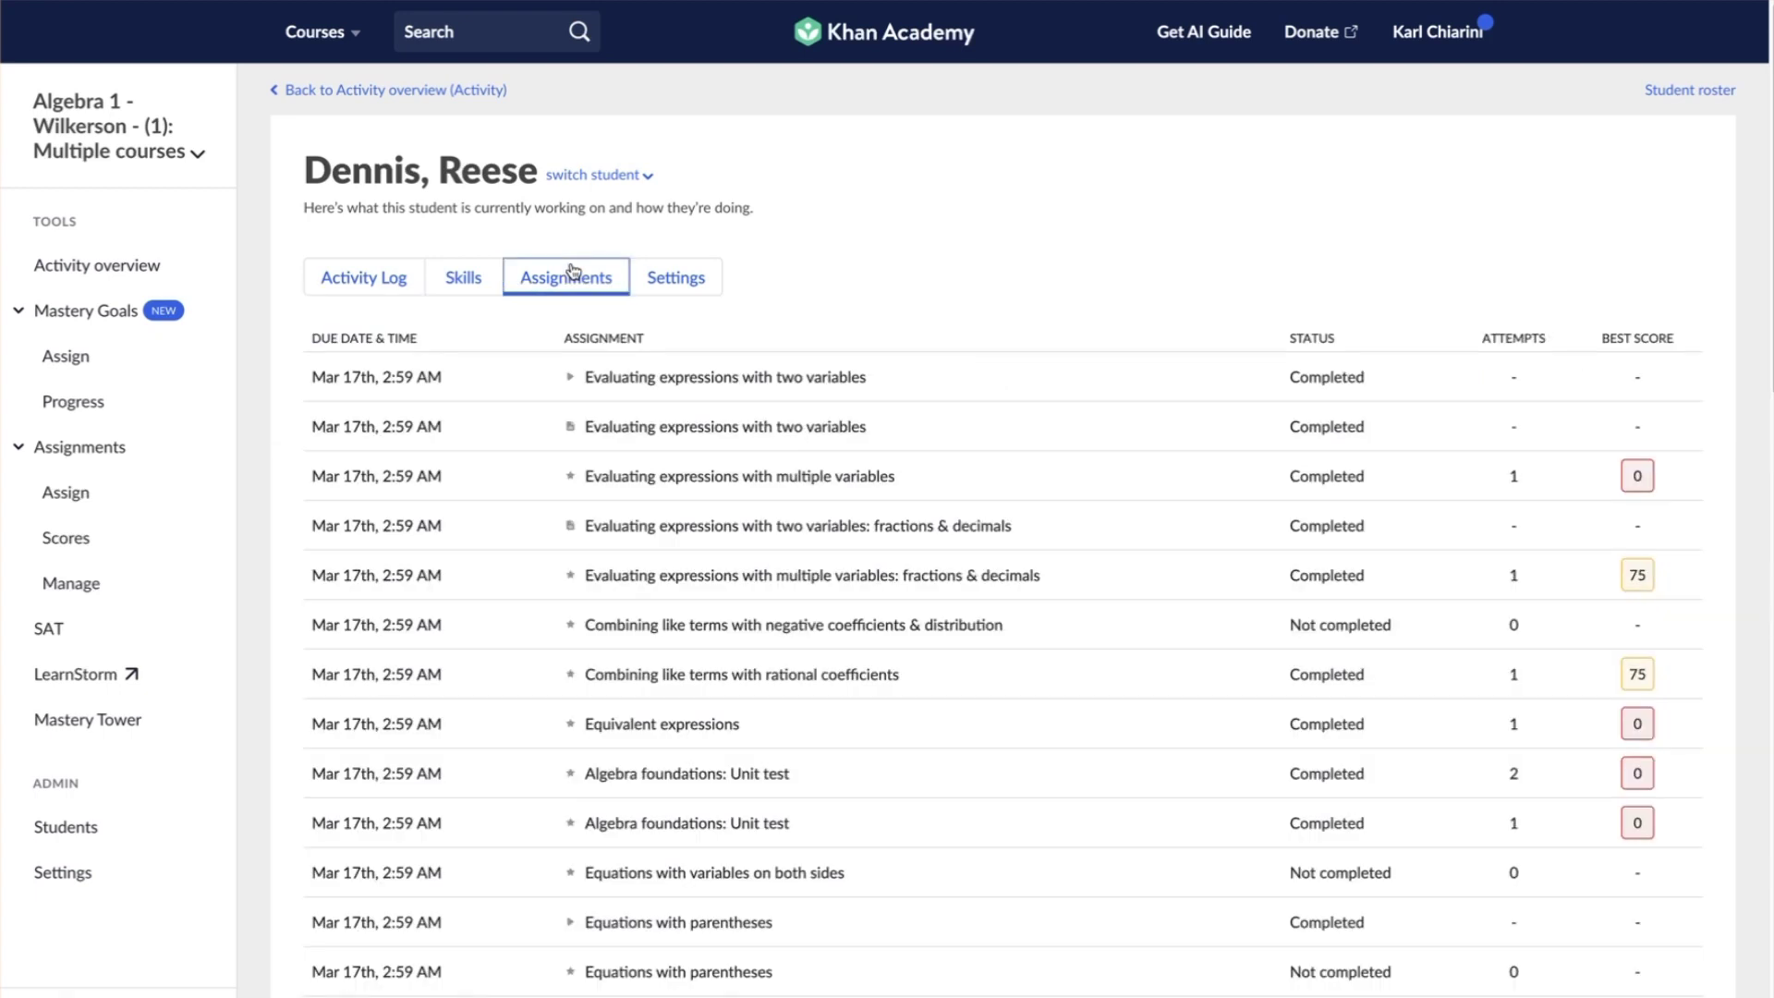